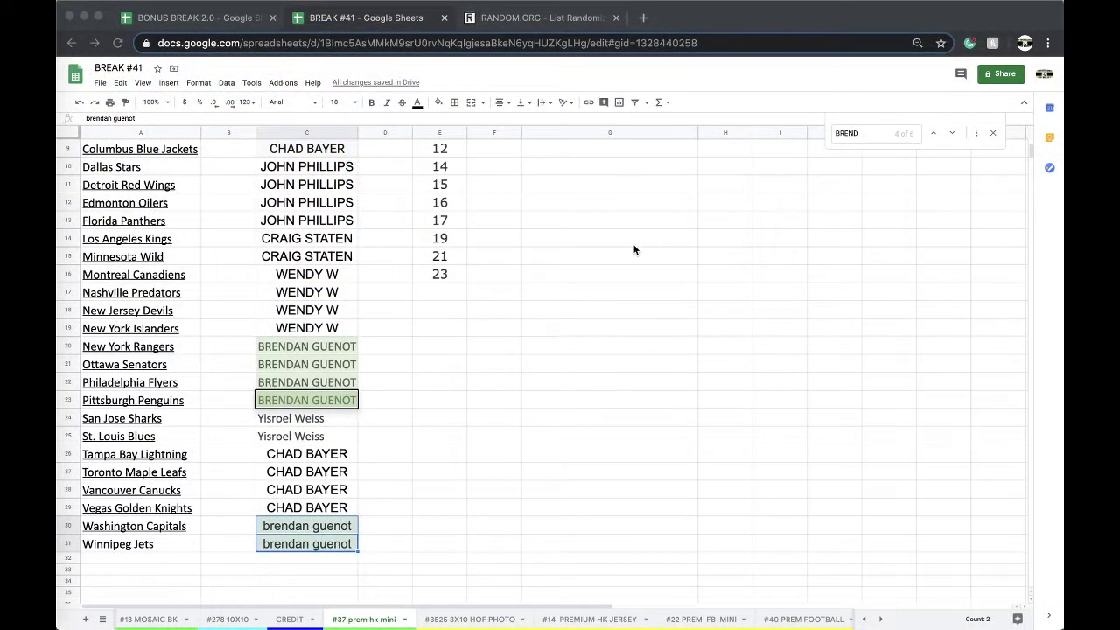
- Select column E's spot numbers in the break sheet to take them to RANDOM.ORG
scroll(588, 290, up, 4)
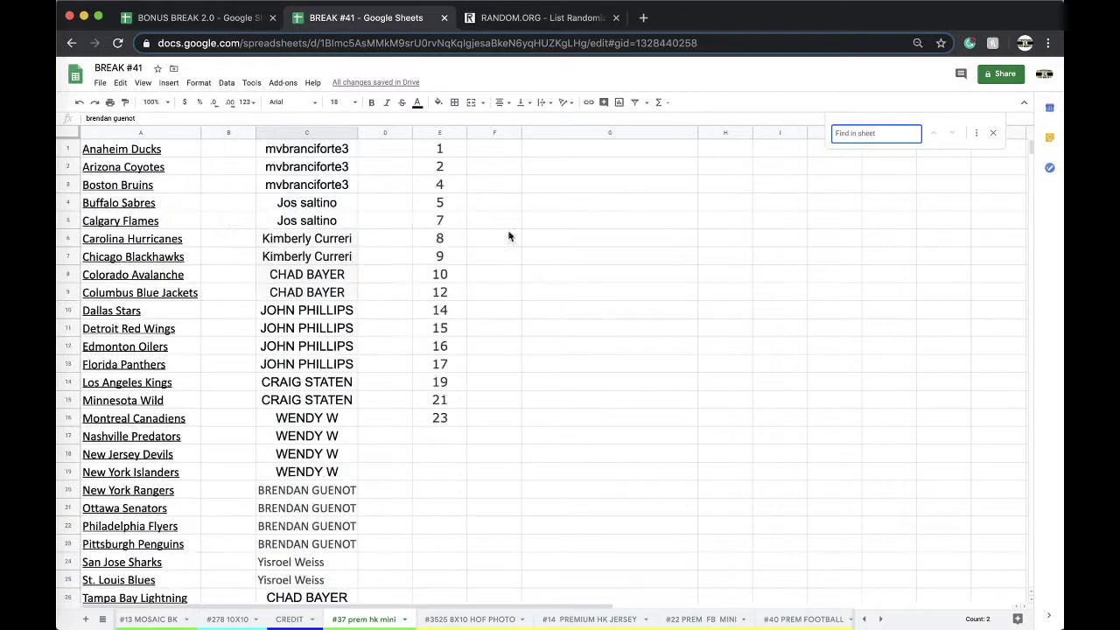
click(435, 133)
- Reload the RANDOM.ORG List Randomizer page to get an empty list form
click(507, 17)
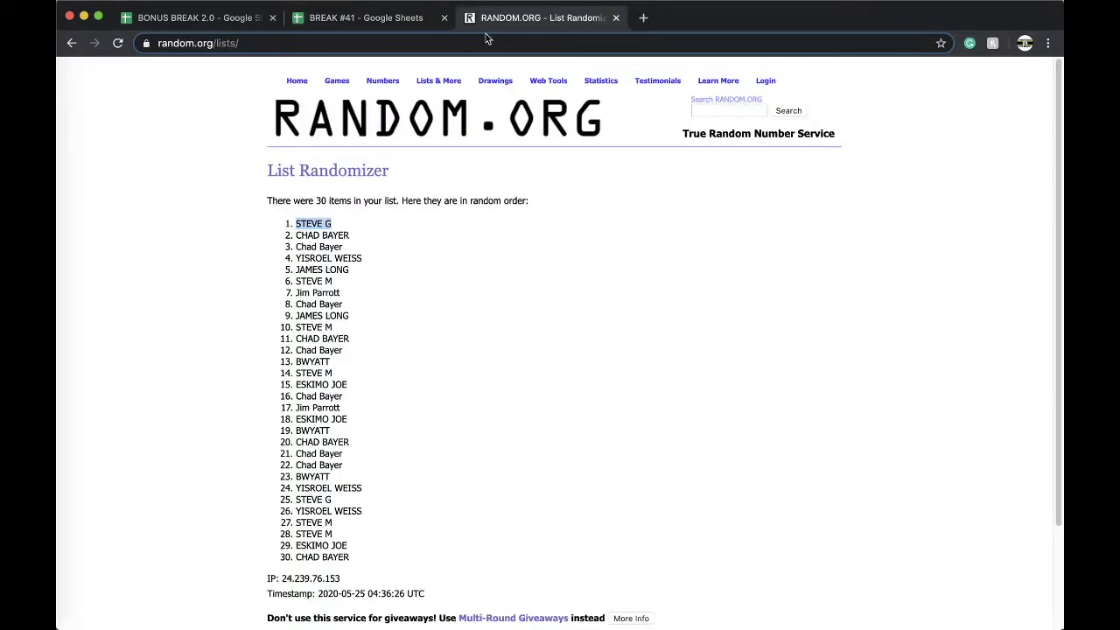
click(486, 38)
key(Return)
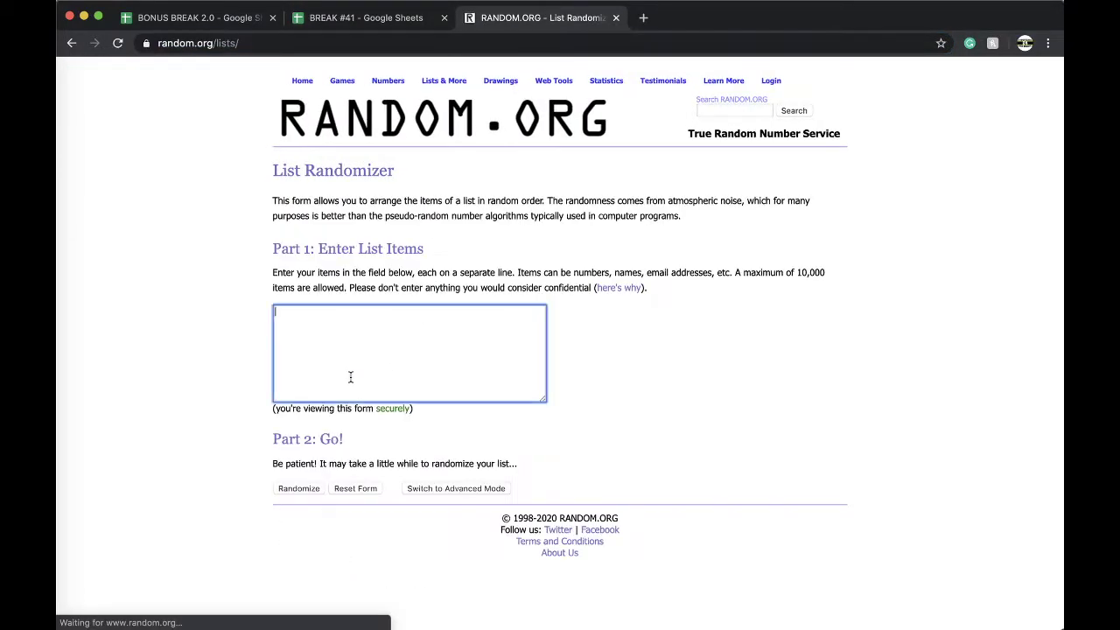
- Randomize the 16 spot numbers repeatedly until 21 is on top, then go back to BREAK #41
click(294, 488)
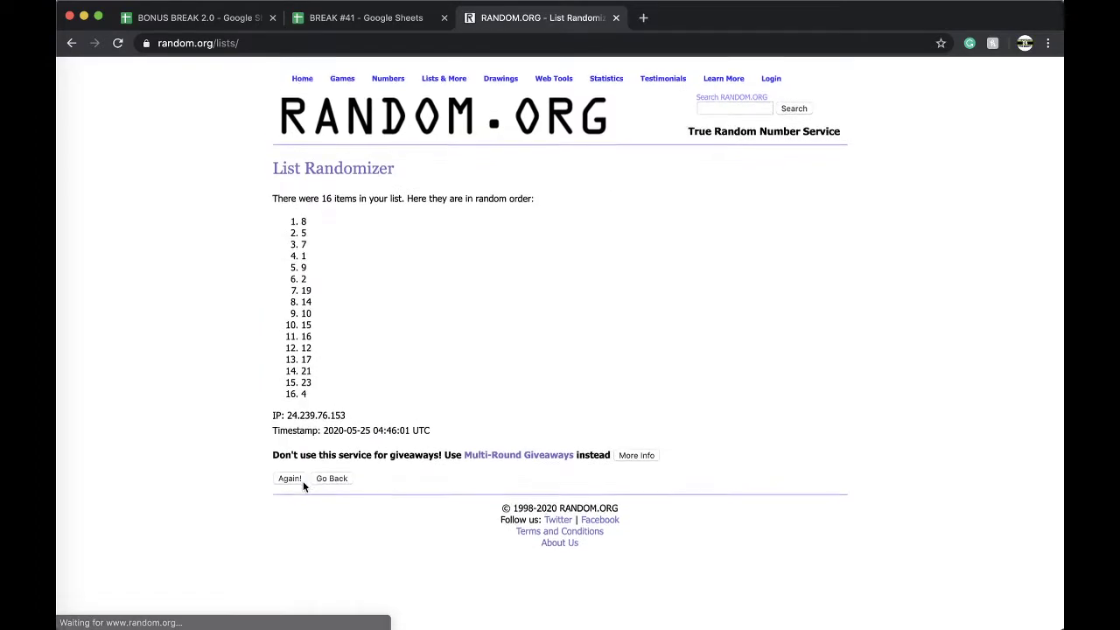
click(292, 481)
click(281, 507)
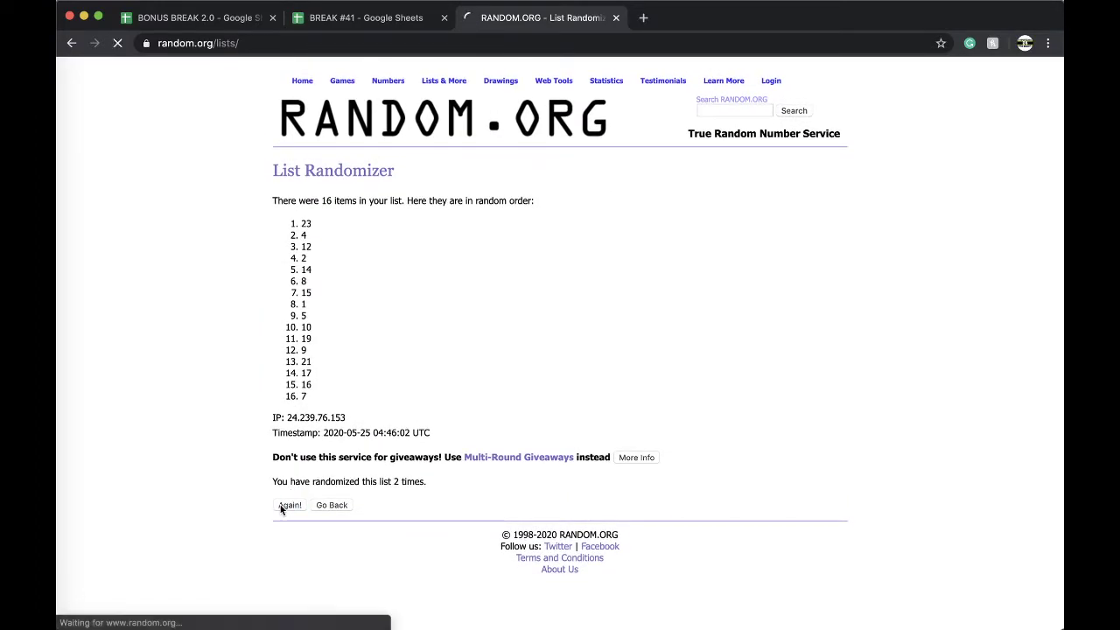
click(290, 506)
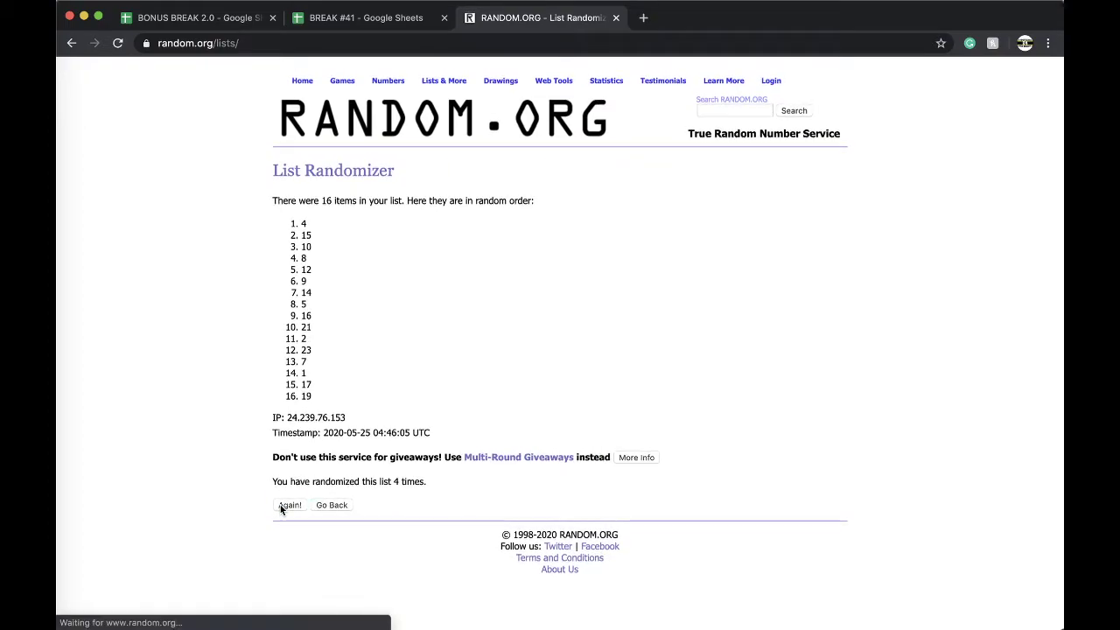
click(388, 26)
- Fill the winning number 21 in E15 yellow
click(439, 400)
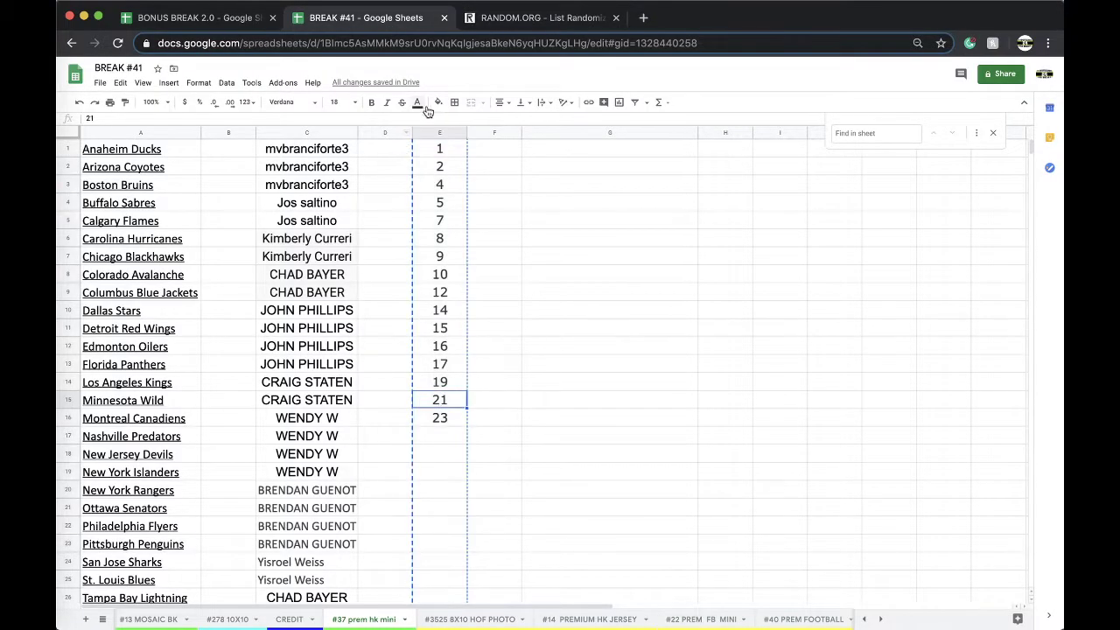
click(439, 103)
click(484, 150)
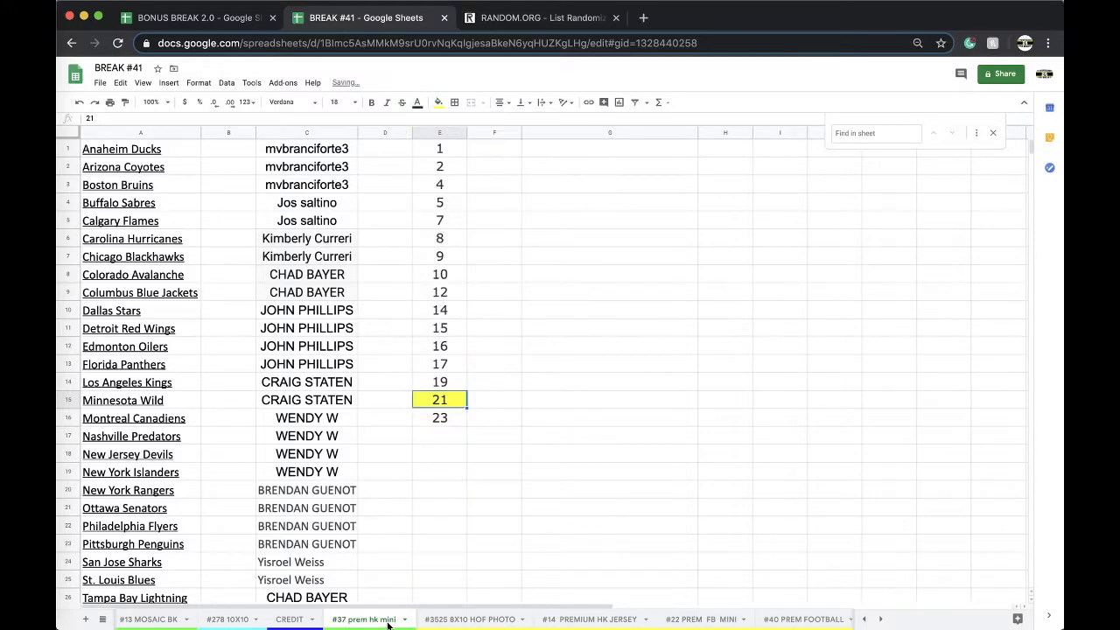
- Duplicate the #37 prem hk mini sheet and rename the copy '#38 prem hk mini'
right_click(388, 624)
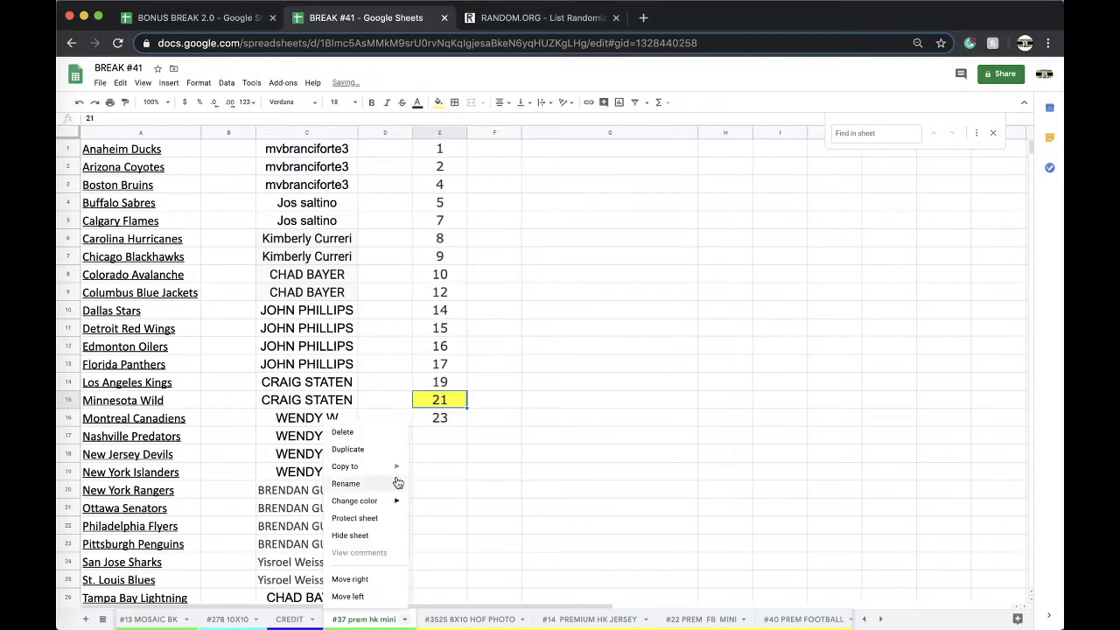
key(Return)
click(461, 623)
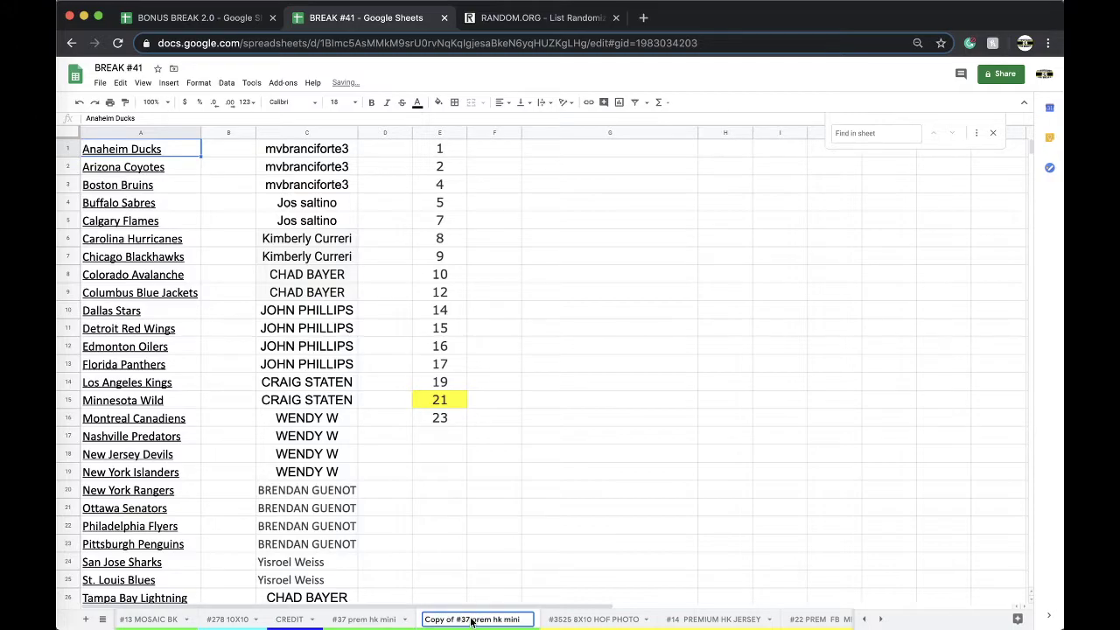
drag(461, 623, 400, 619)
text(#38)
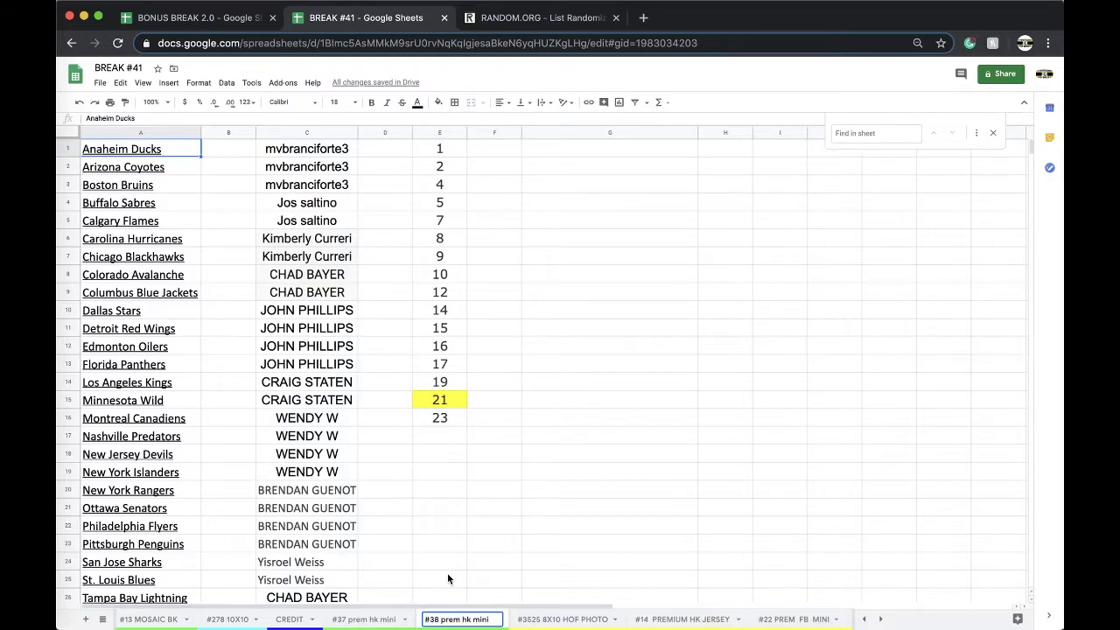
key(Return)
- Give the #38 prem hk mini tab a colour
right_click(445, 621)
mouse_move(461, 503)
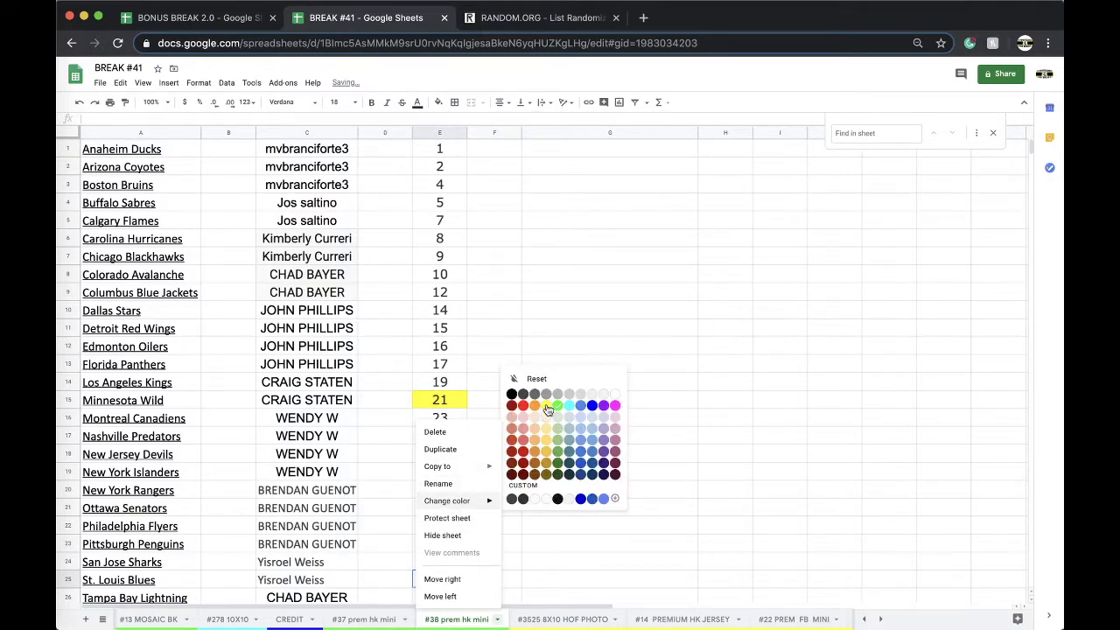
click(533, 394)
- Clear the names in column C, put 23 into E15 over 21, and move the #38 tab last
click(329, 134)
key(Delete)
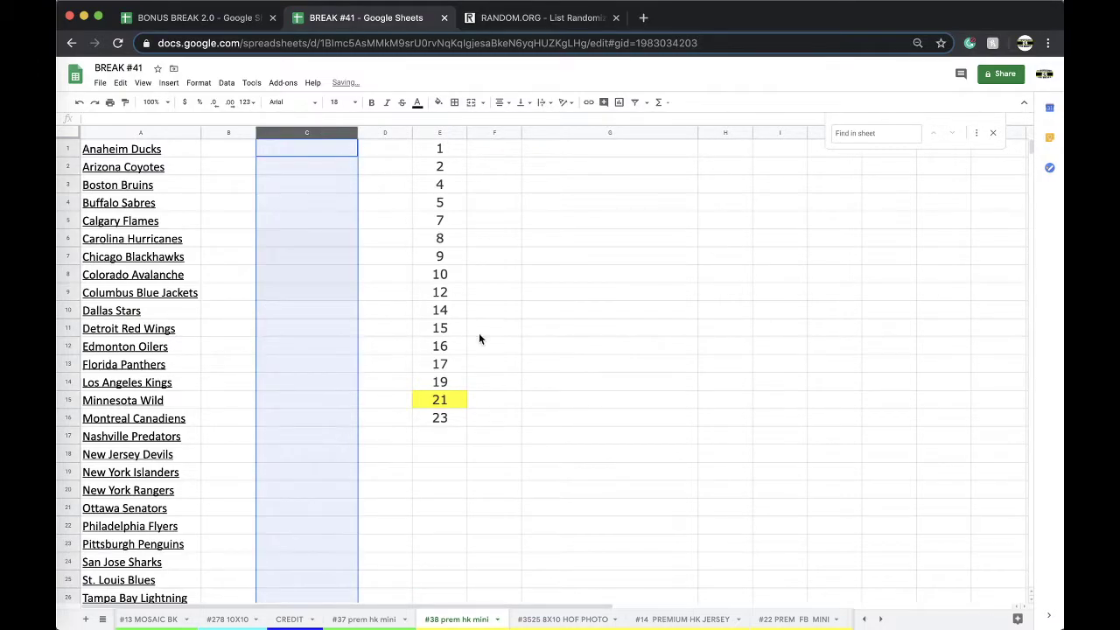
click(441, 427)
click(439, 399)
text(23)
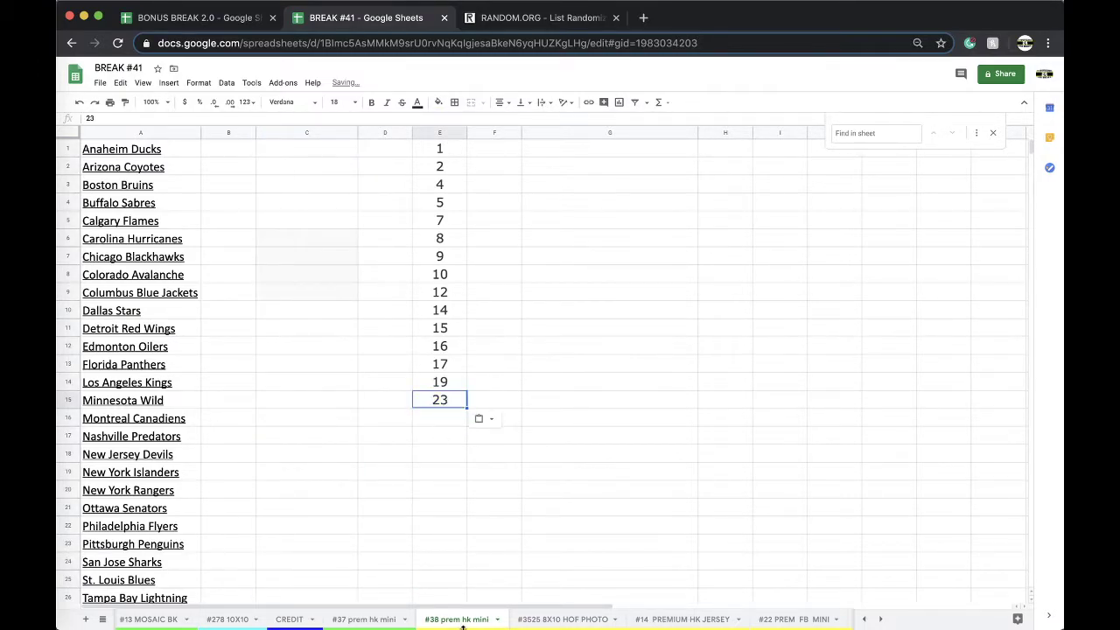
drag(482, 622, 791, 618)
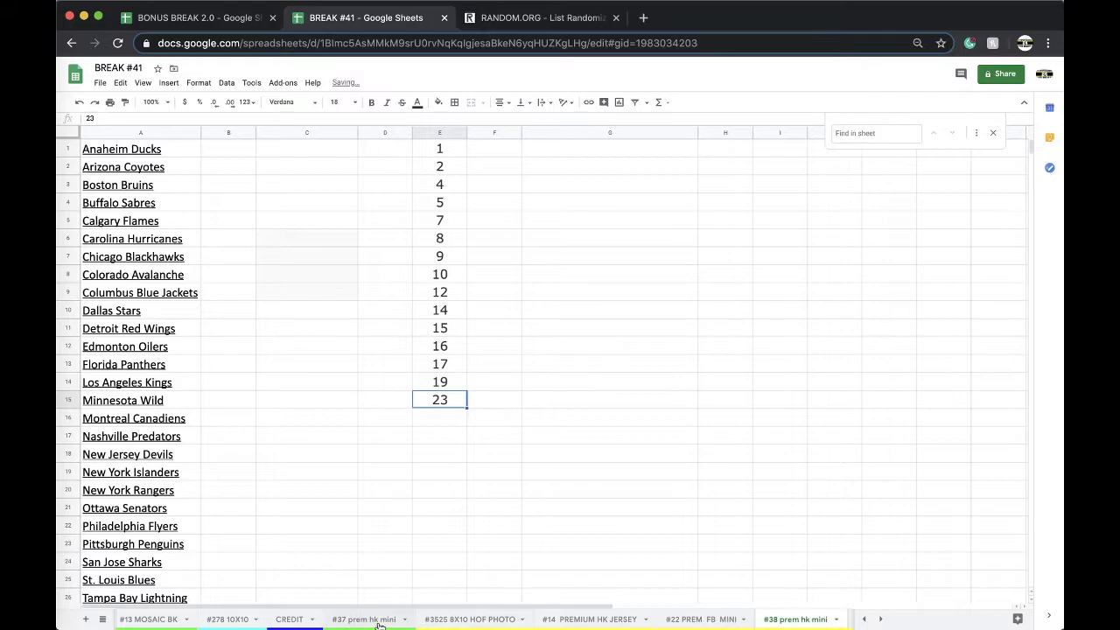
- Copy all 31 names from column C of the #37 prem hk mini sheet
click(363, 619)
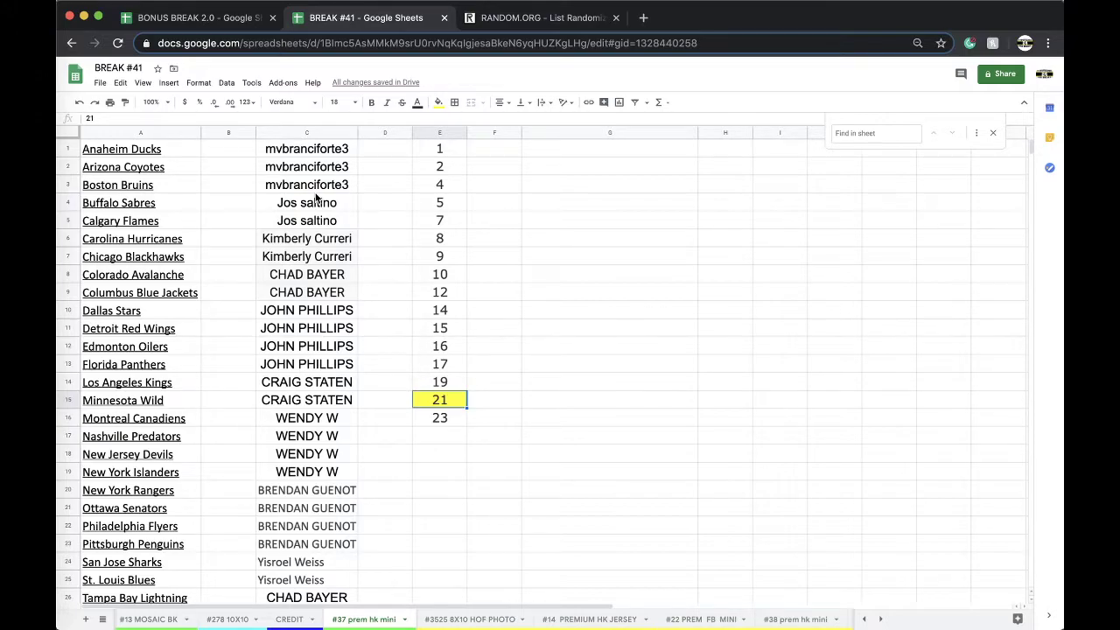
scroll(341, 316, down, 3)
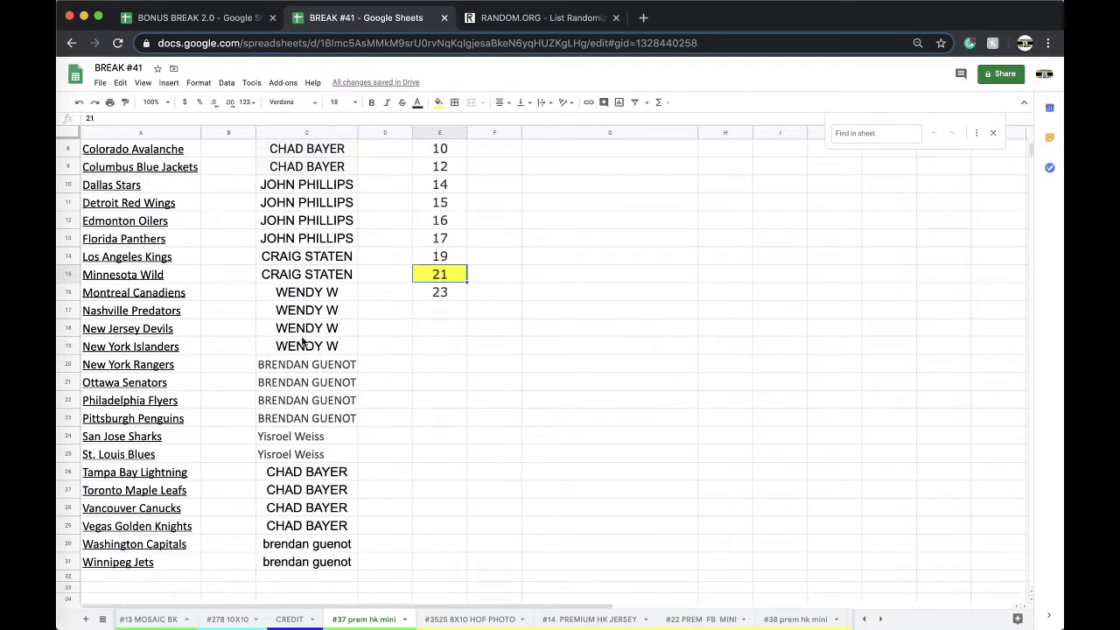
click(286, 133)
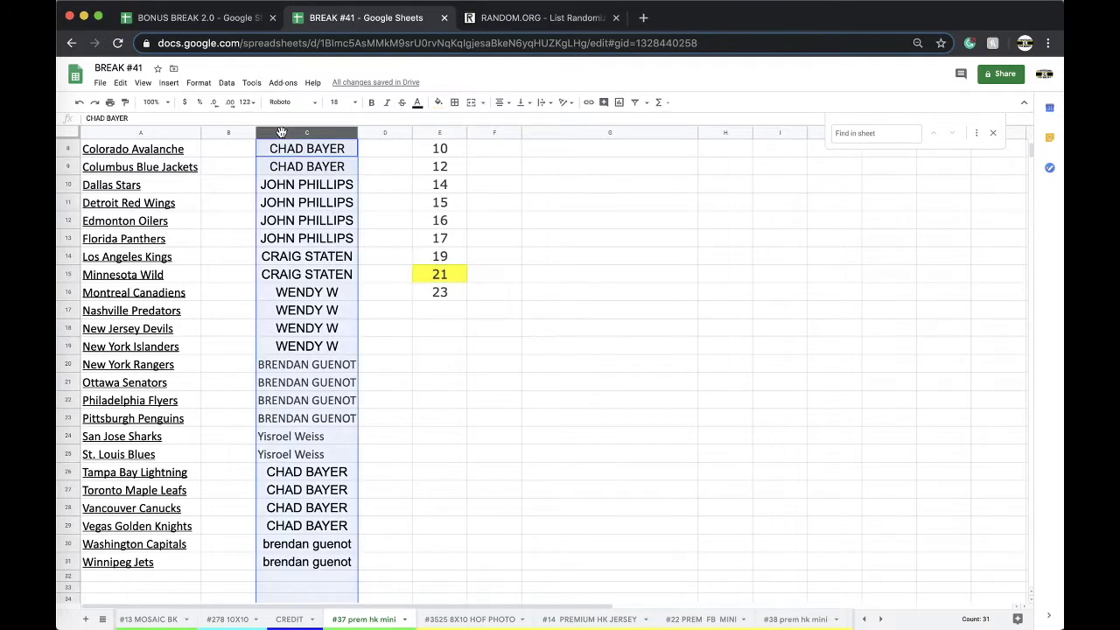
key(ctrl+c)
scroll(303, 226, up, 3)
- Reload the List Randomizer and paste the 31 copied names into its list box
click(507, 17)
click(470, 35)
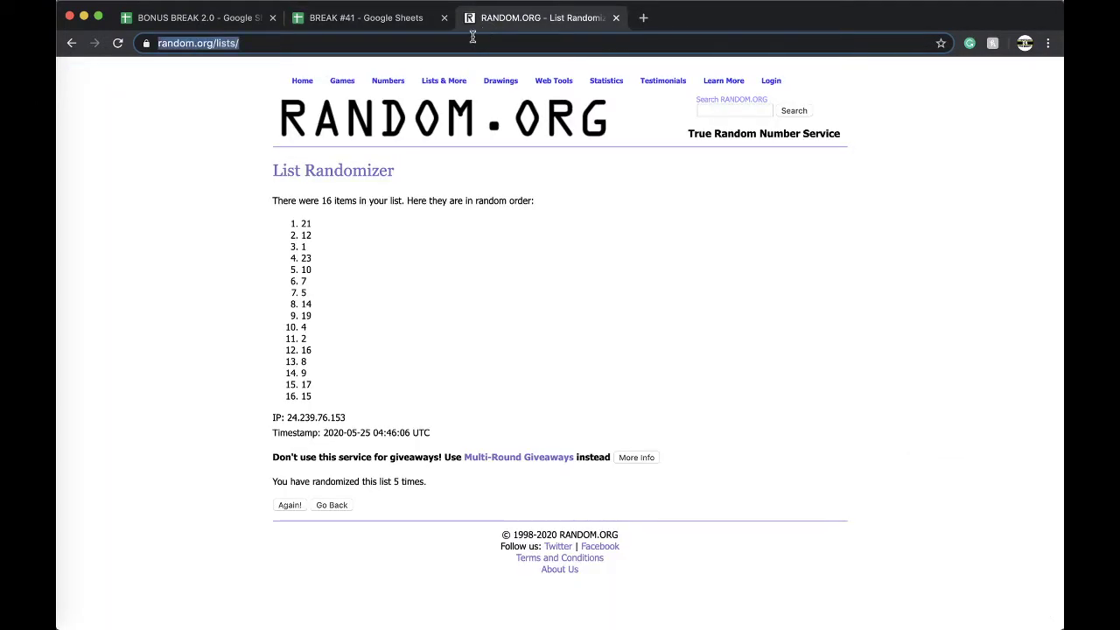
key(Return)
click(315, 354)
key(ctrl+v)
- Randomize the names five times and select the shuffled list
click(298, 488)
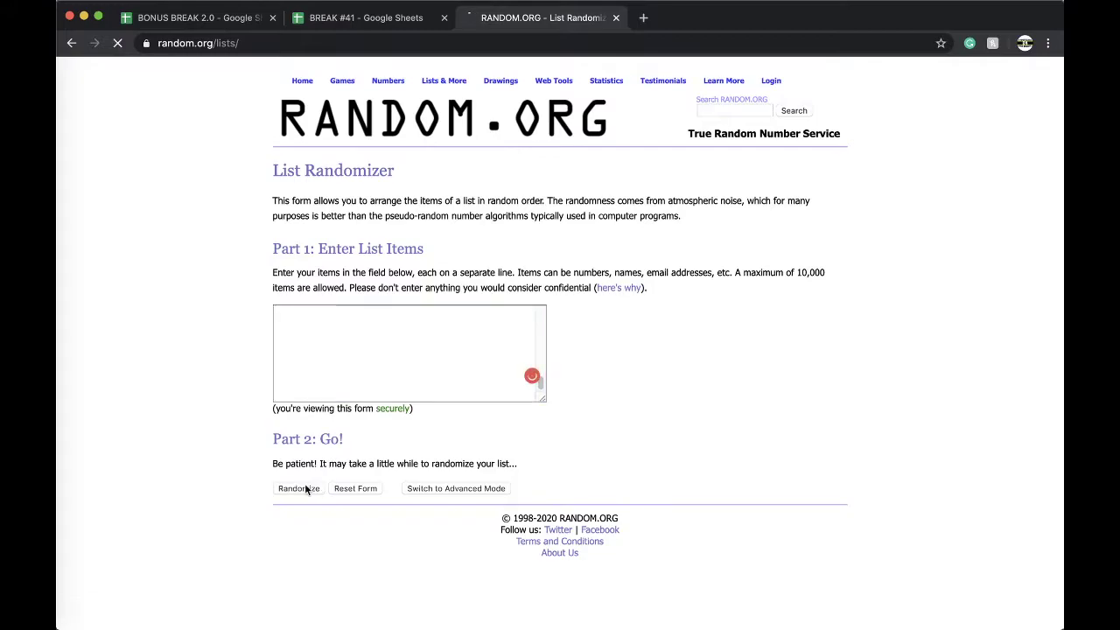
click(283, 541)
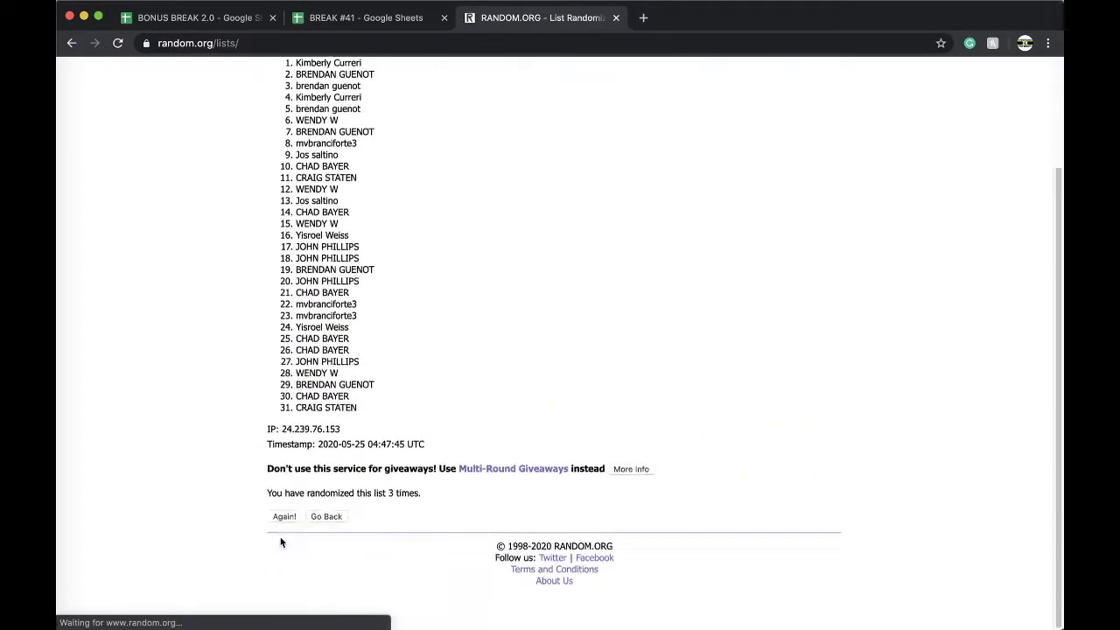
click(276, 546)
click(276, 543)
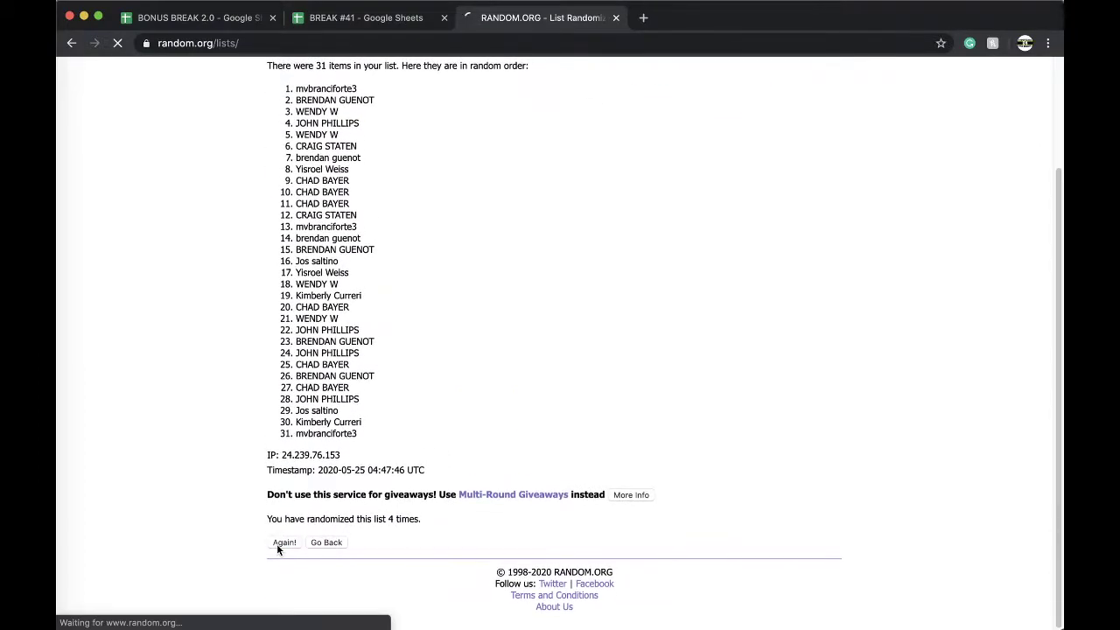
mouse_move(295, 223)
mouse_down()
mouse_move(354, 249)
mouse_move(399, 435)
mouse_up()
scroll(354, 250, down, 3)
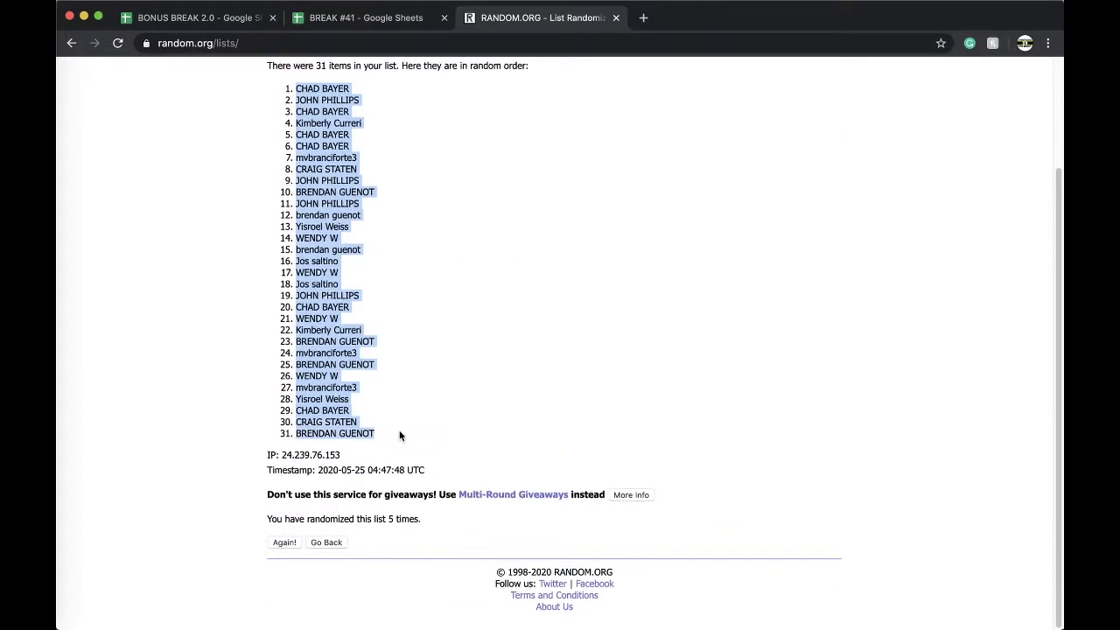
- Paste the shuffled names at B1 in size 18, autofit column B, and sort the sheet A→Z by column B
click(364, 21)
click(213, 152)
key(ctrl+v)
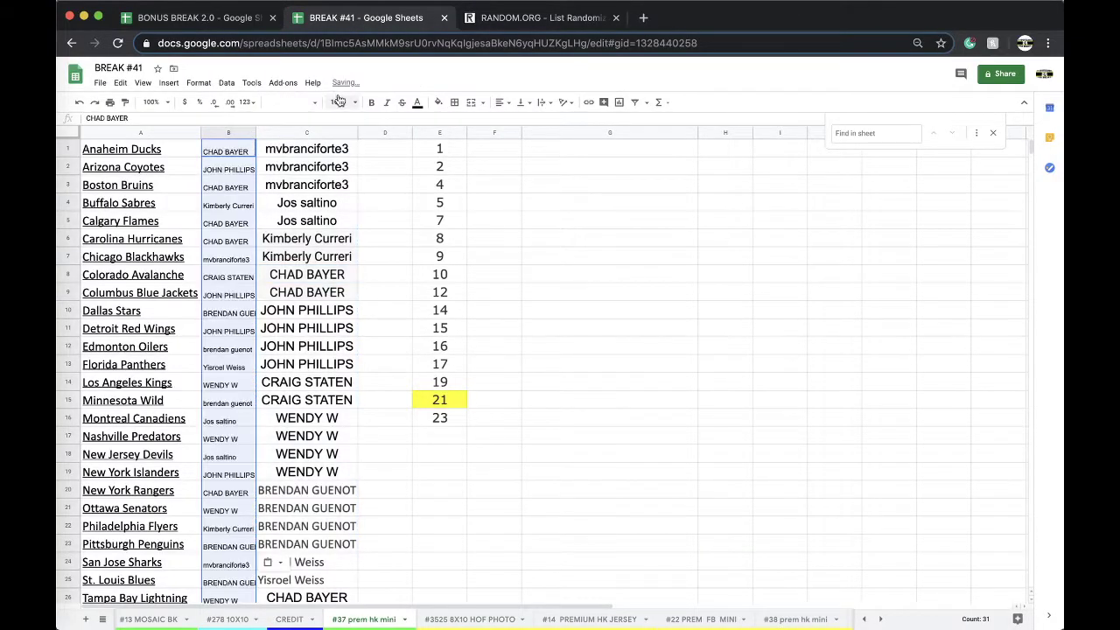
click(338, 101)
click(337, 263)
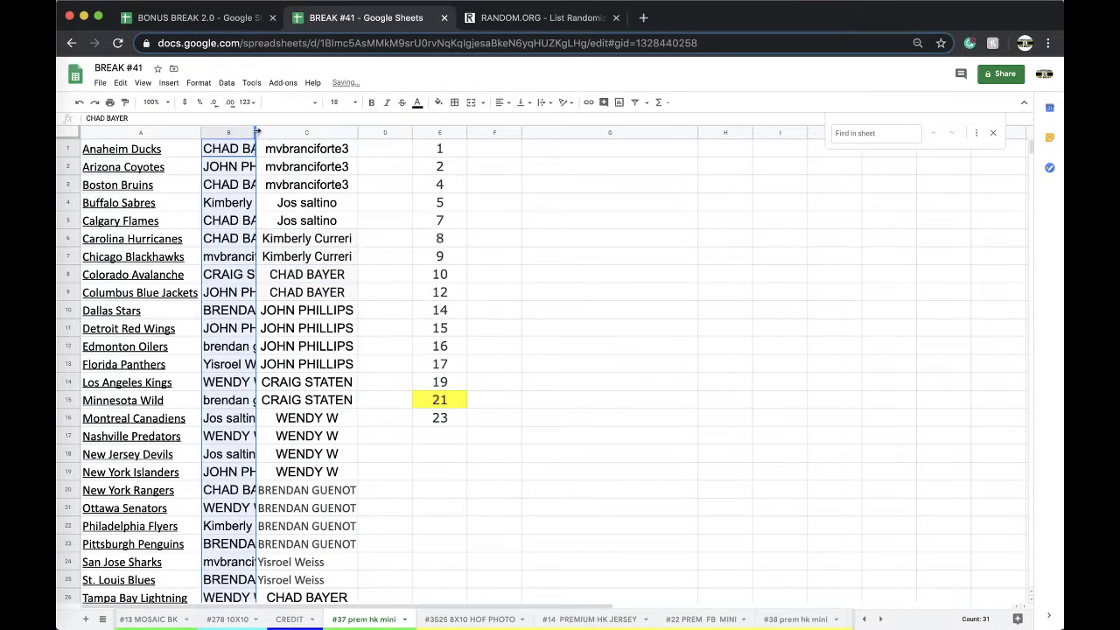
double_click(255, 133)
click(227, 83)
click(238, 102)
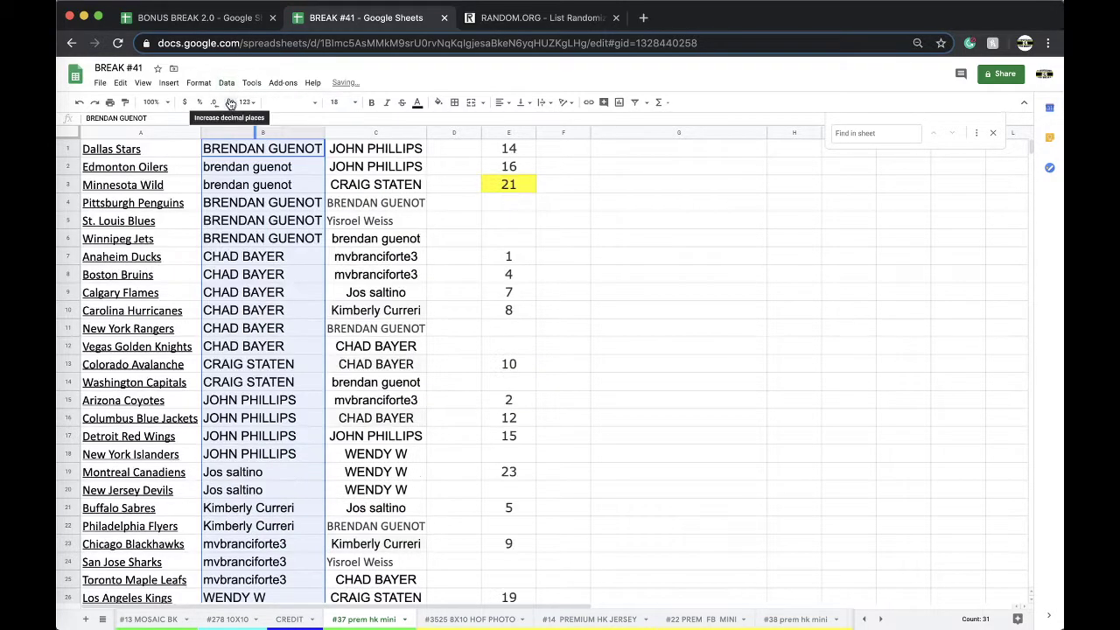
- Retype the lowercase owner name in B2 in capitals and paste it into B3
click(242, 171)
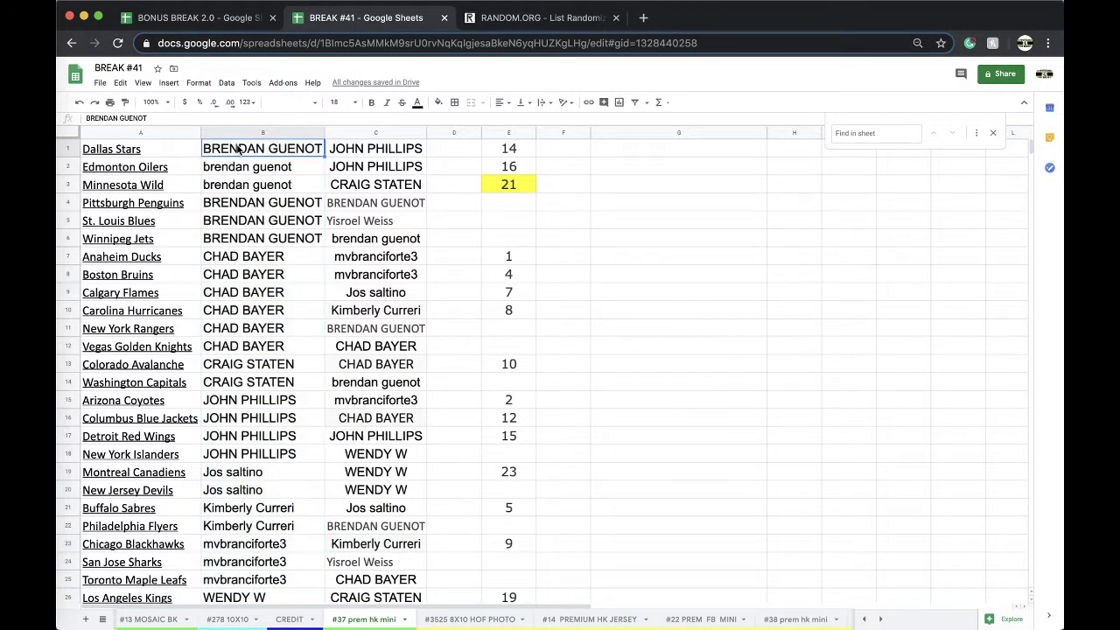
text(BRENDAN GUENOT)
key(Return)
key(ctrl+v)
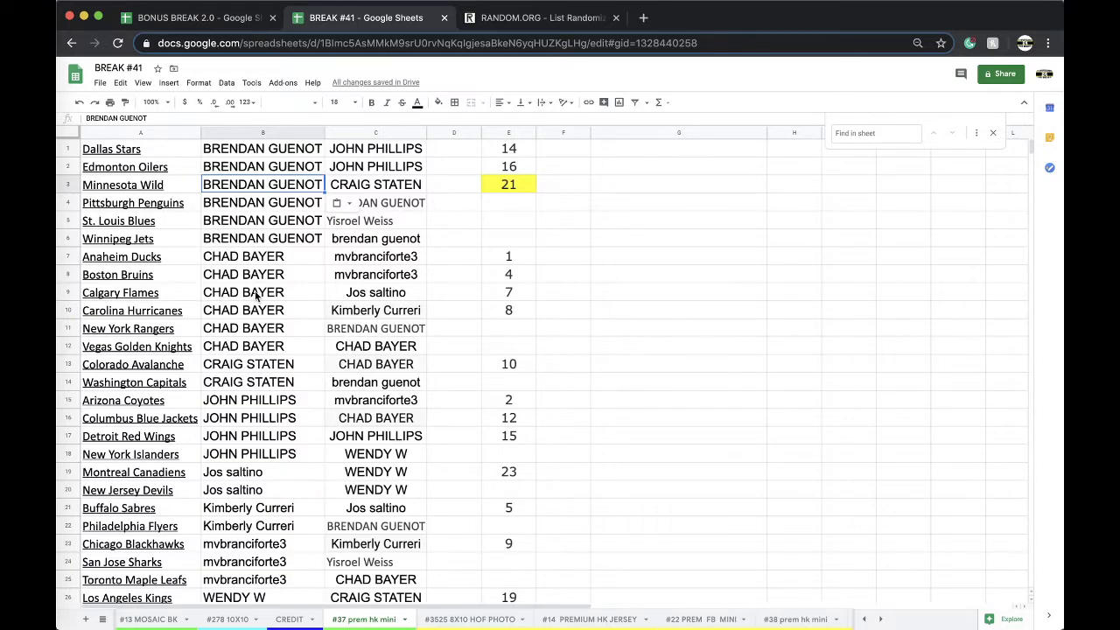
- Correct the first-name spelling in B19 by changing a letter to E, then copy it into B20
scroll(256, 298, down, 5)
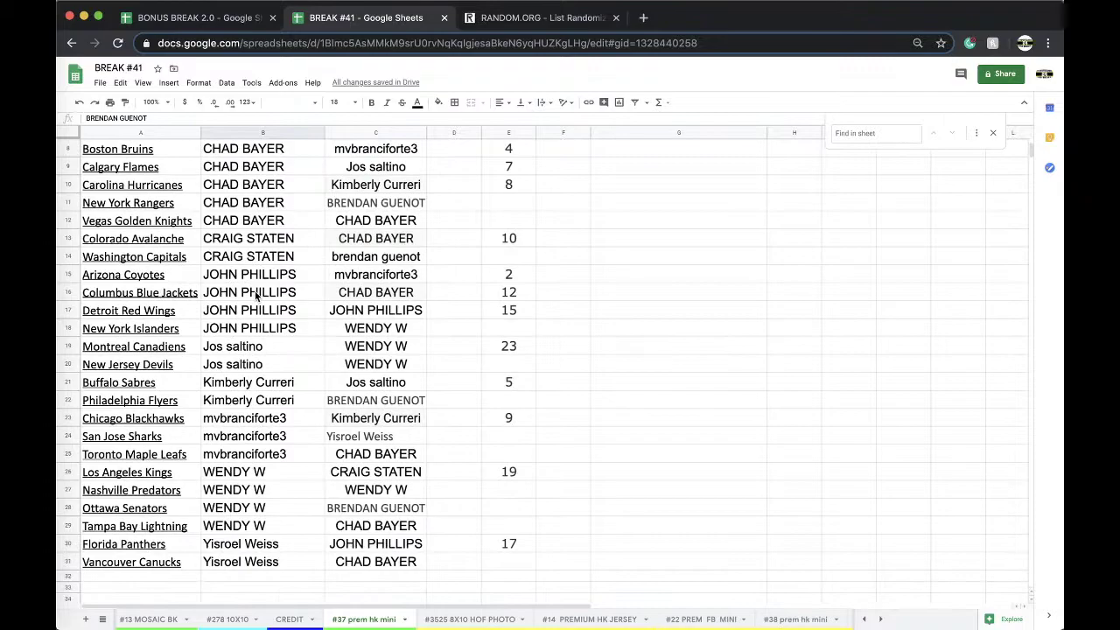
click(232, 345)
double_click(225, 345)
key(BackSpace)
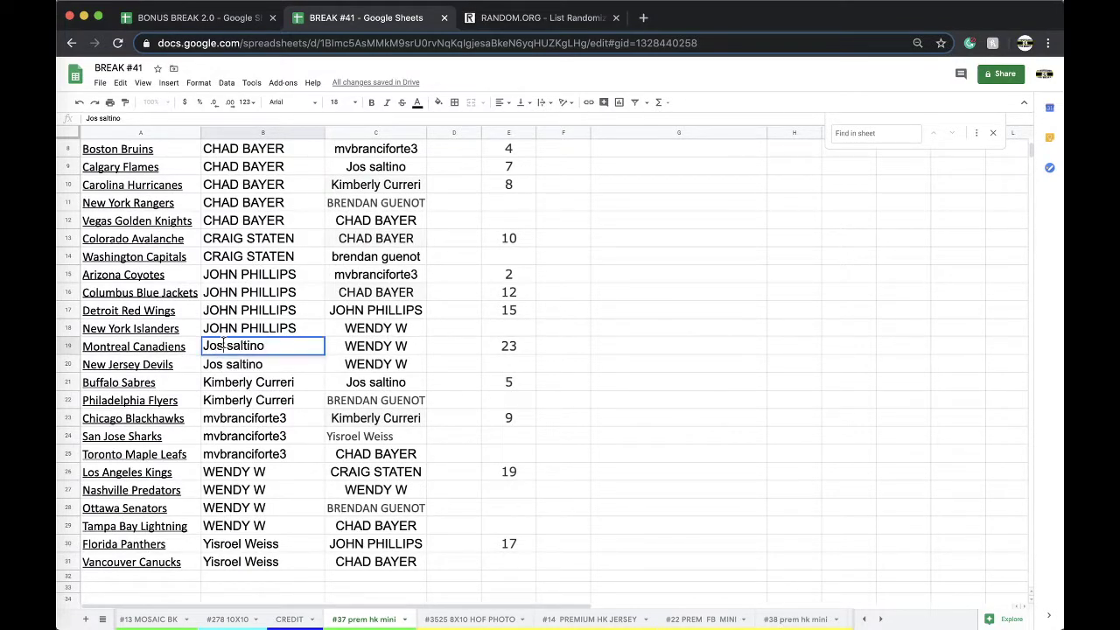
text(E)
click(244, 389)
click(235, 347)
key(ctrl+c)
key(Down)
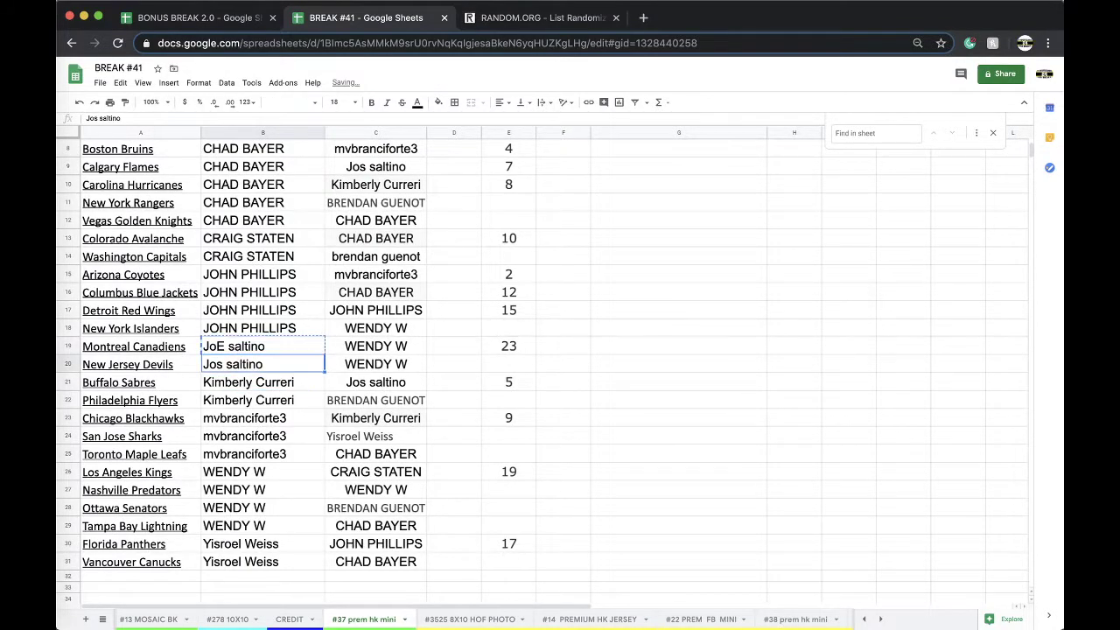
key(ctrl+v)
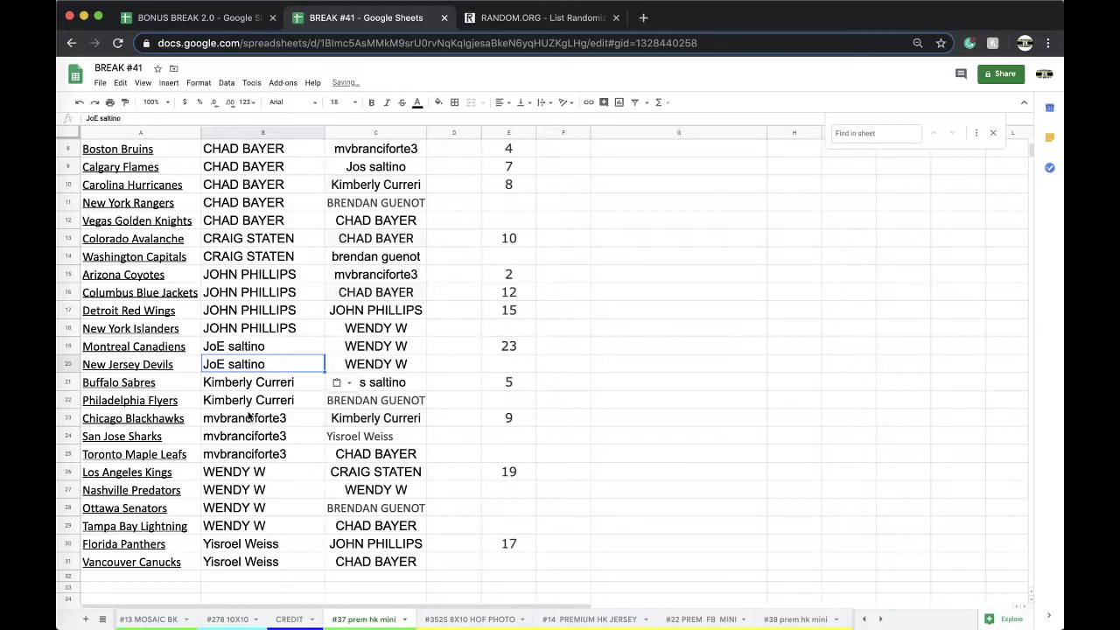
click(247, 420)
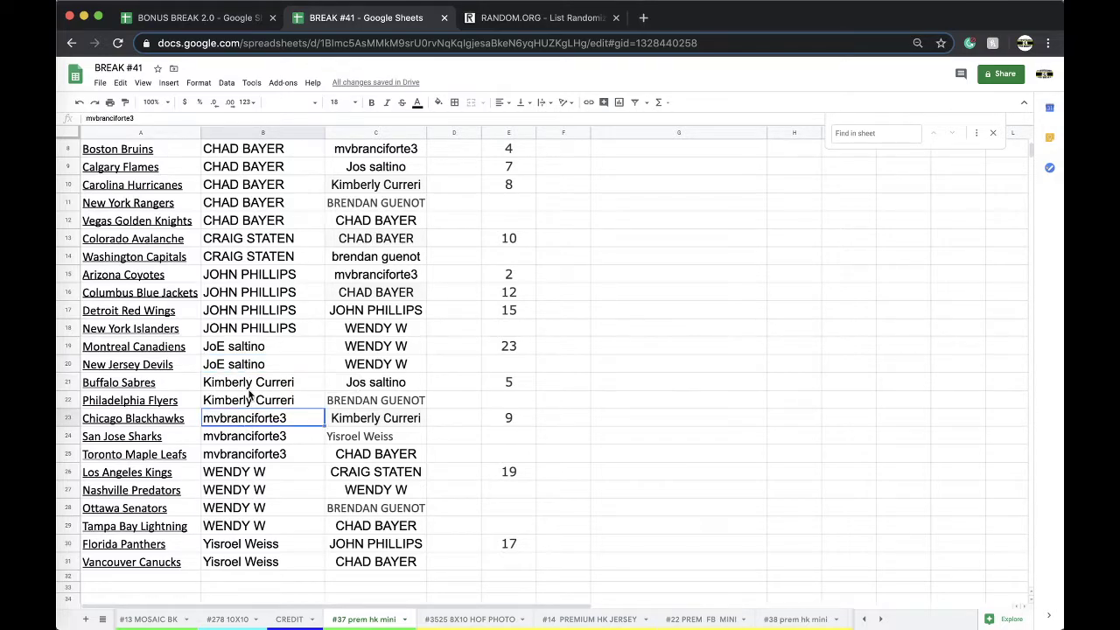
scroll(251, 394, down, 1)
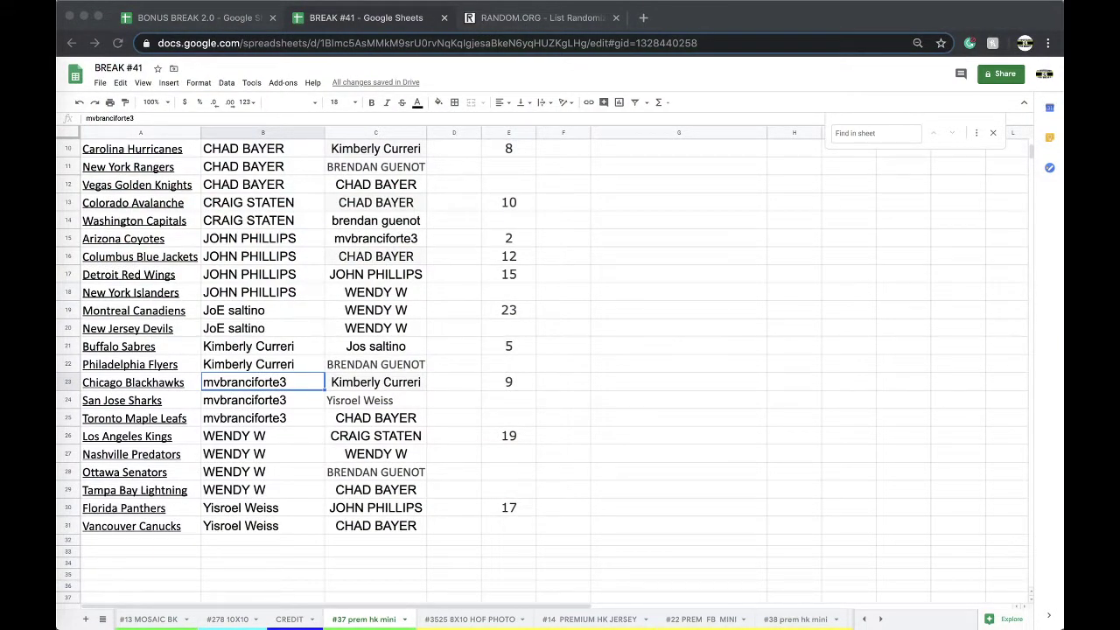
- Sort the sheet A→Z by the team names in column A
scroll(280, 307, up, 5)
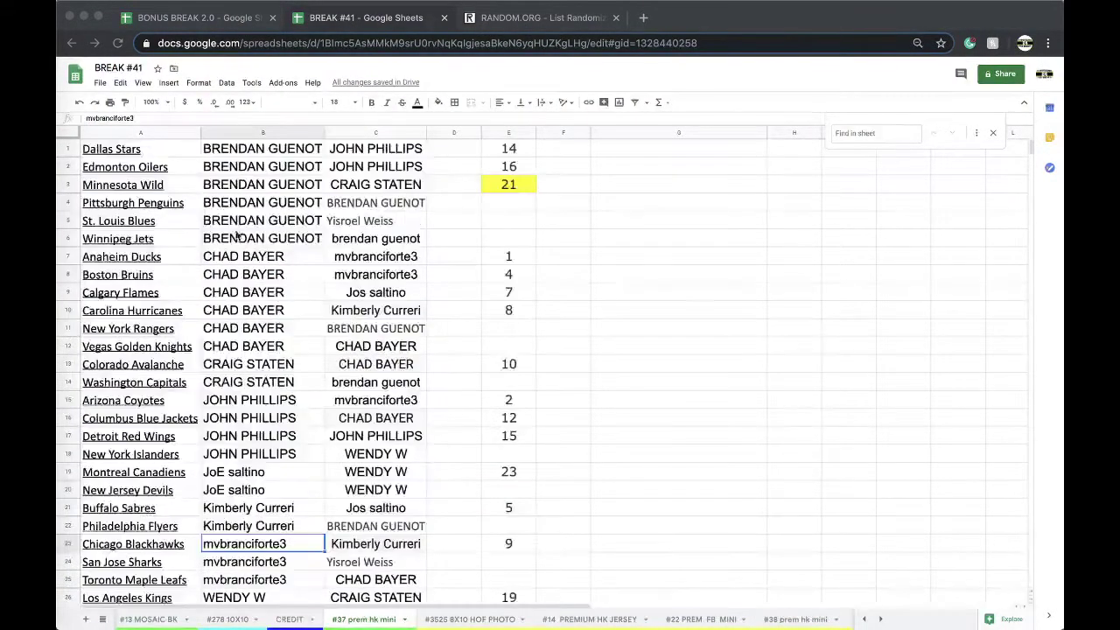
click(134, 137)
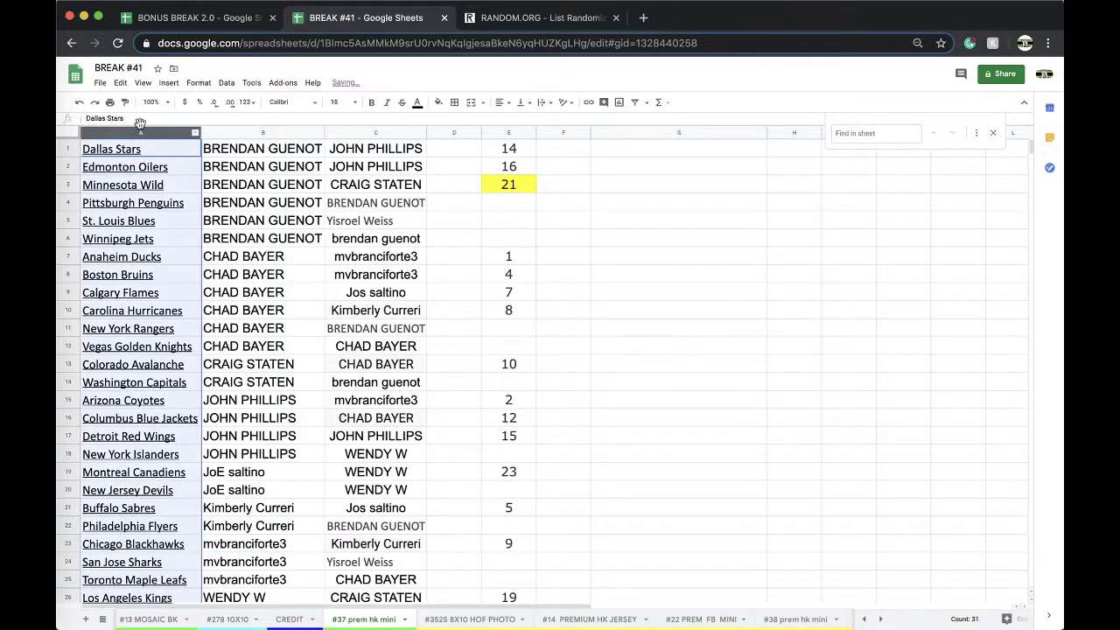
click(227, 82)
click(263, 102)
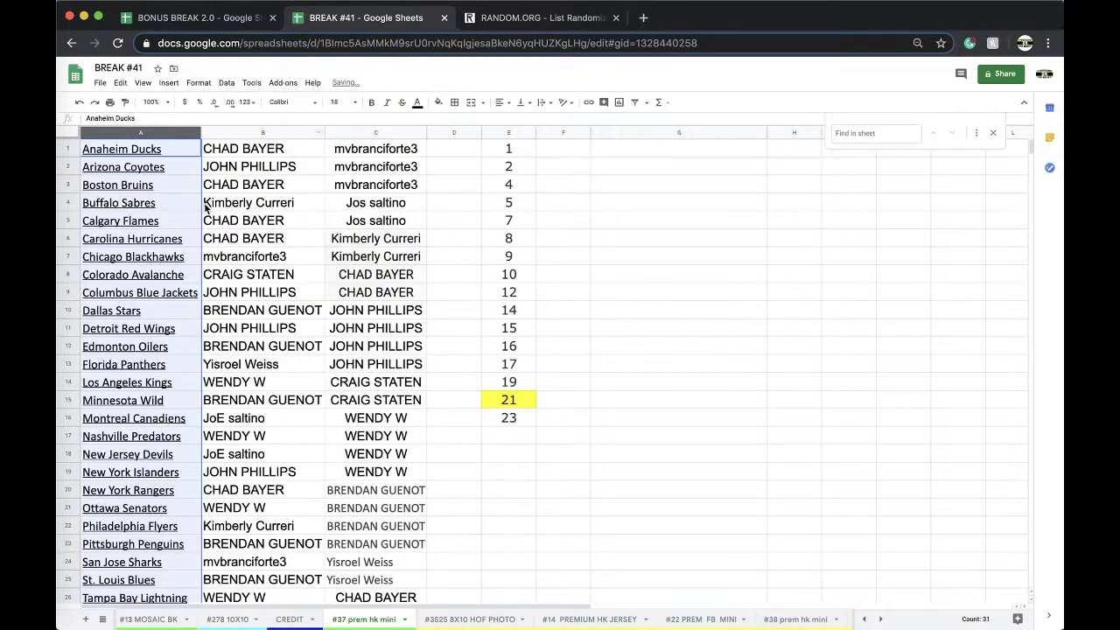
- Fill the Columbus Blue Jackets owner's cell B9 yellow
click(230, 298)
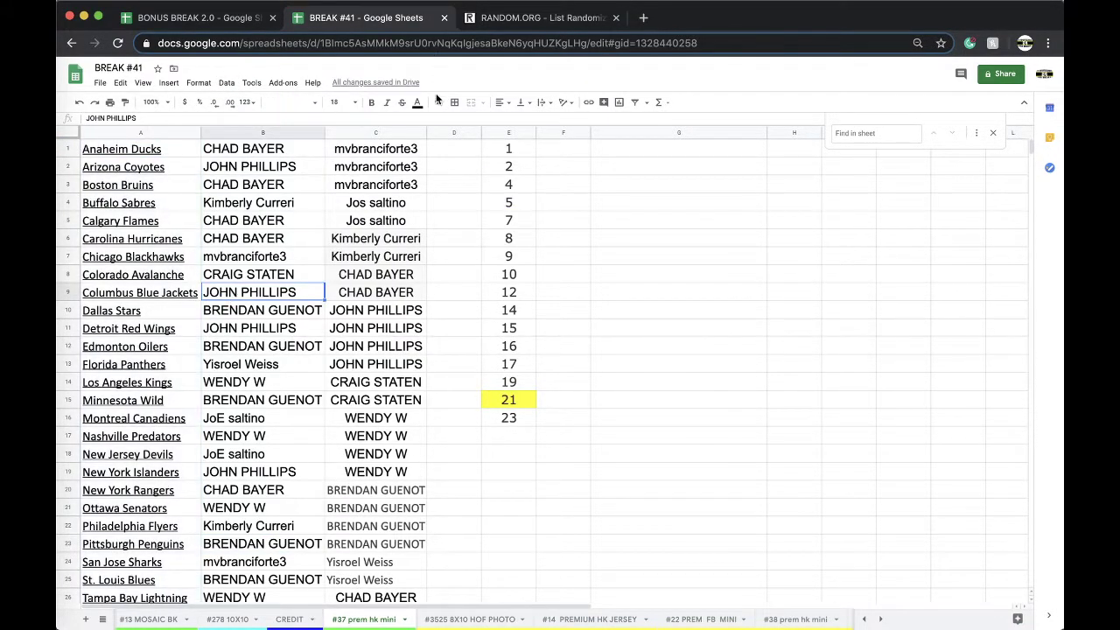
click(439, 102)
click(477, 149)
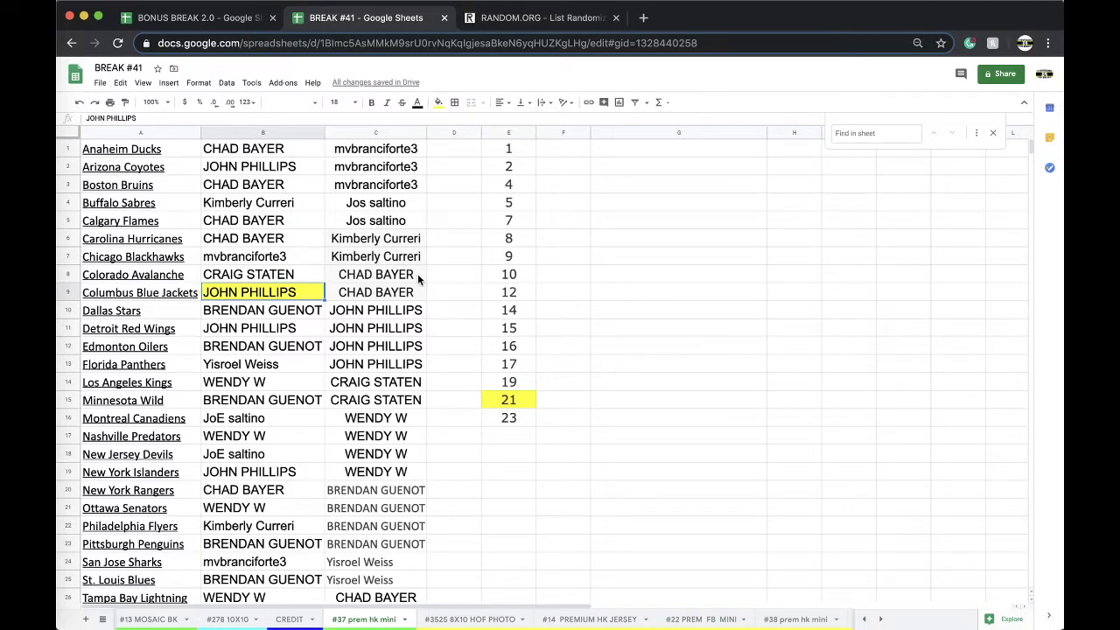
- Copy column C and reload the RANDOM.ORG List Randomizer for an empty form
click(372, 134)
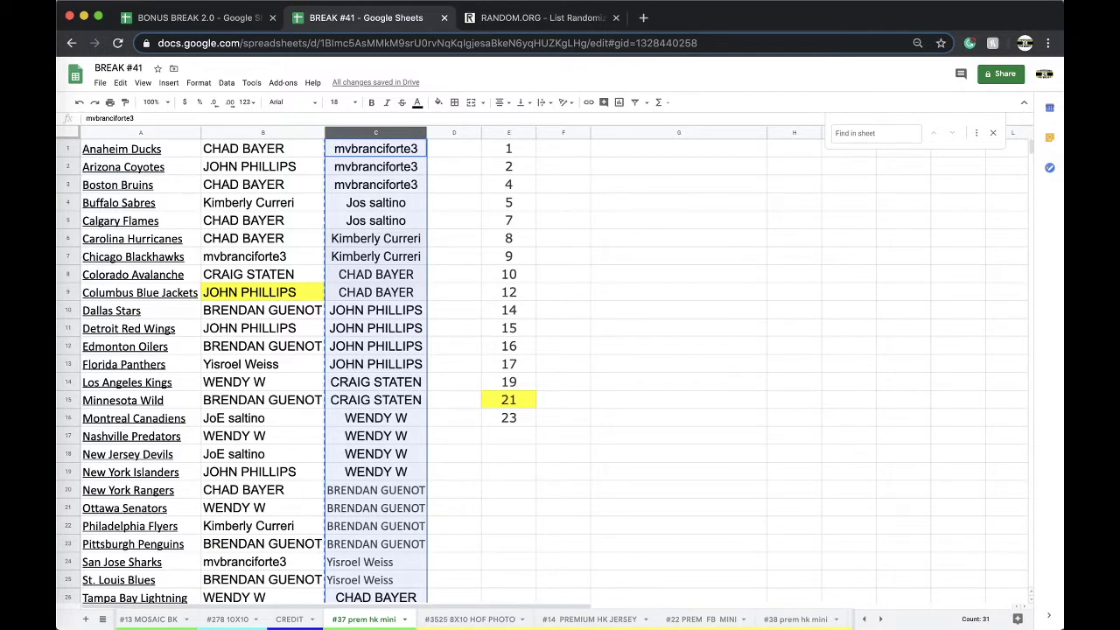
click(495, 19)
click(466, 35)
key(Return)
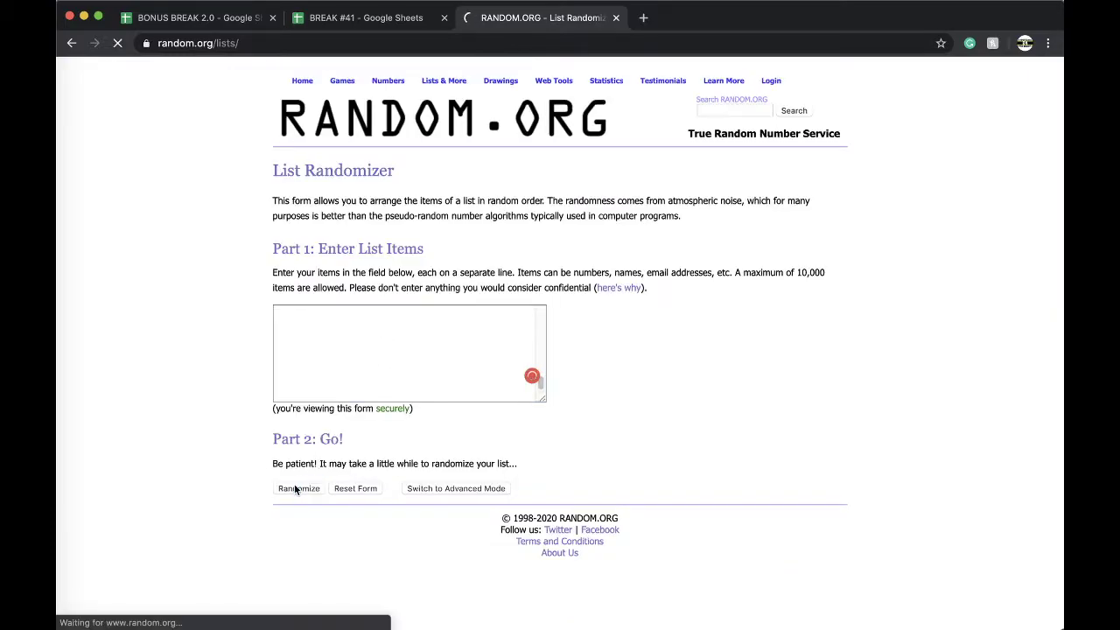
- Reshuffle the 31-name list three more times and highlight the name in first place
click(278, 540)
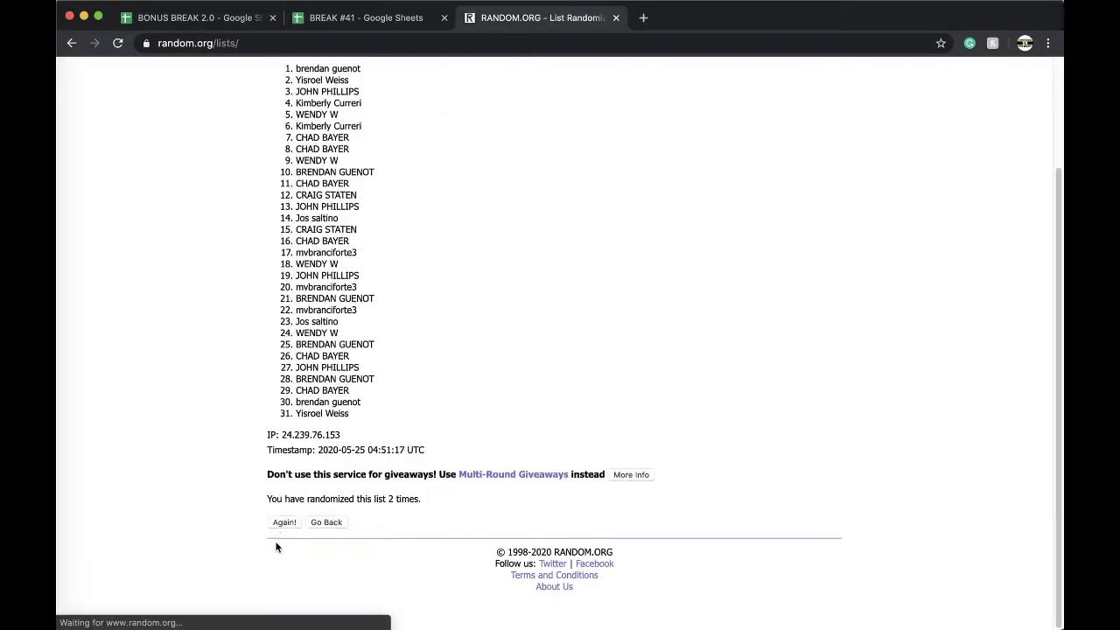
click(280, 541)
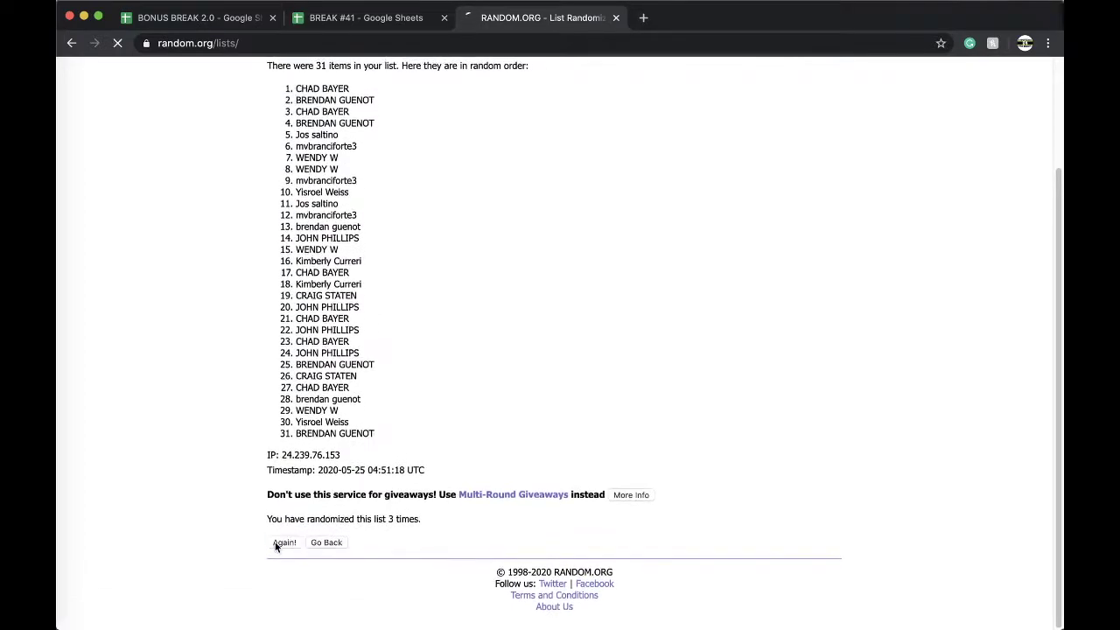
click(275, 541)
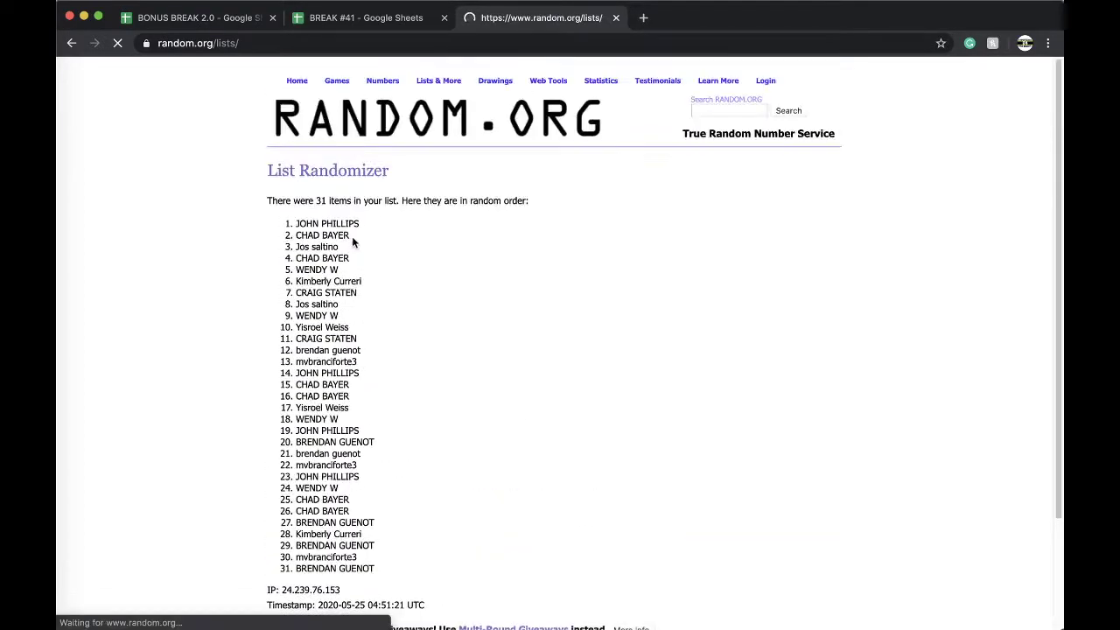
drag(359, 224, 296, 224)
key(ctrl+c)
- Move the #37 prem hk mini tab to second place, then open BONUS BREAK 2.0's #15 BONUS BREAK HK sheet
click(340, 19)
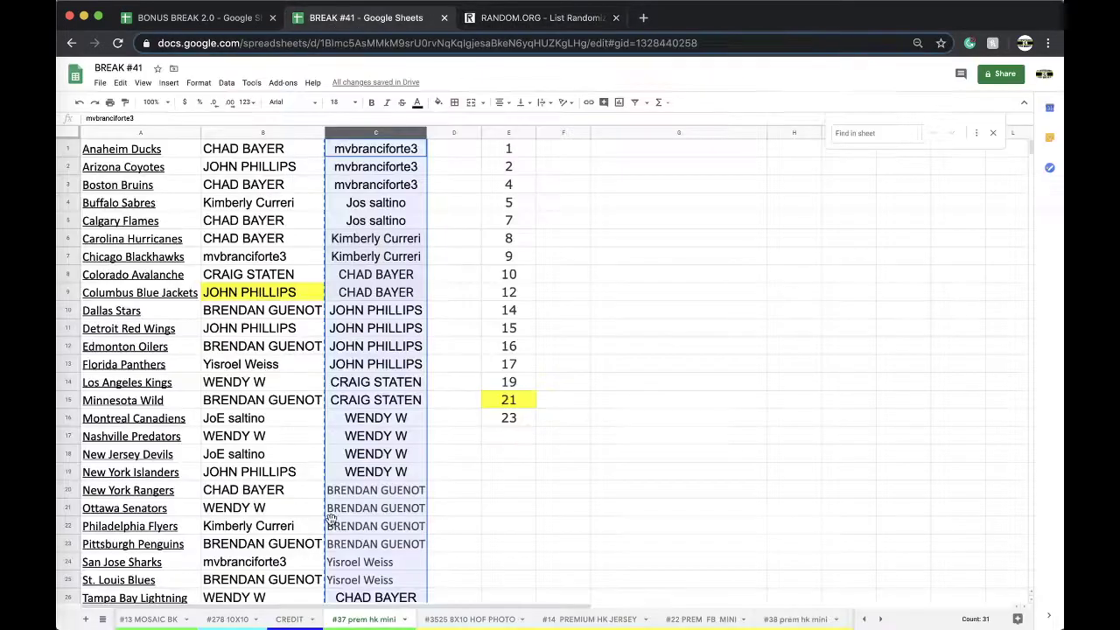
drag(376, 622, 232, 621)
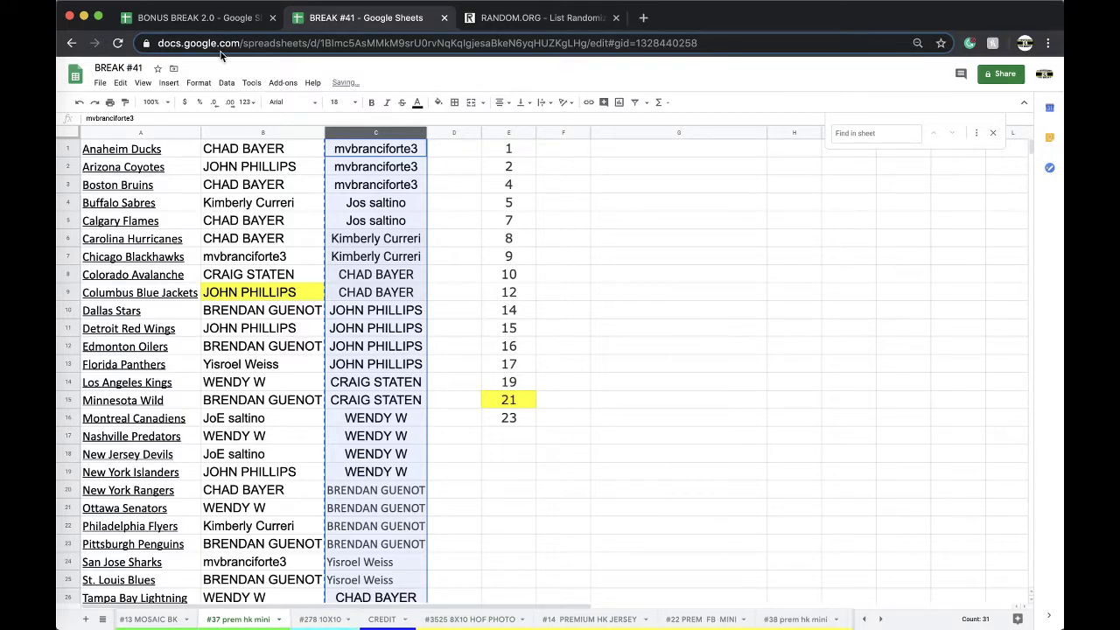
click(210, 17)
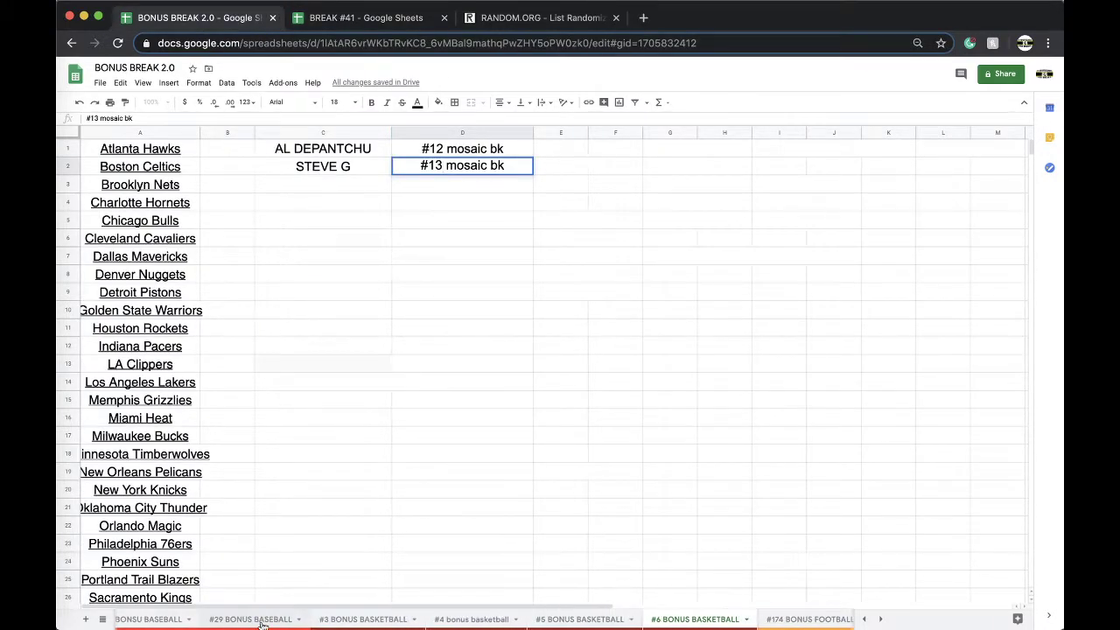
scroll(260, 621, left, 5)
click(543, 618)
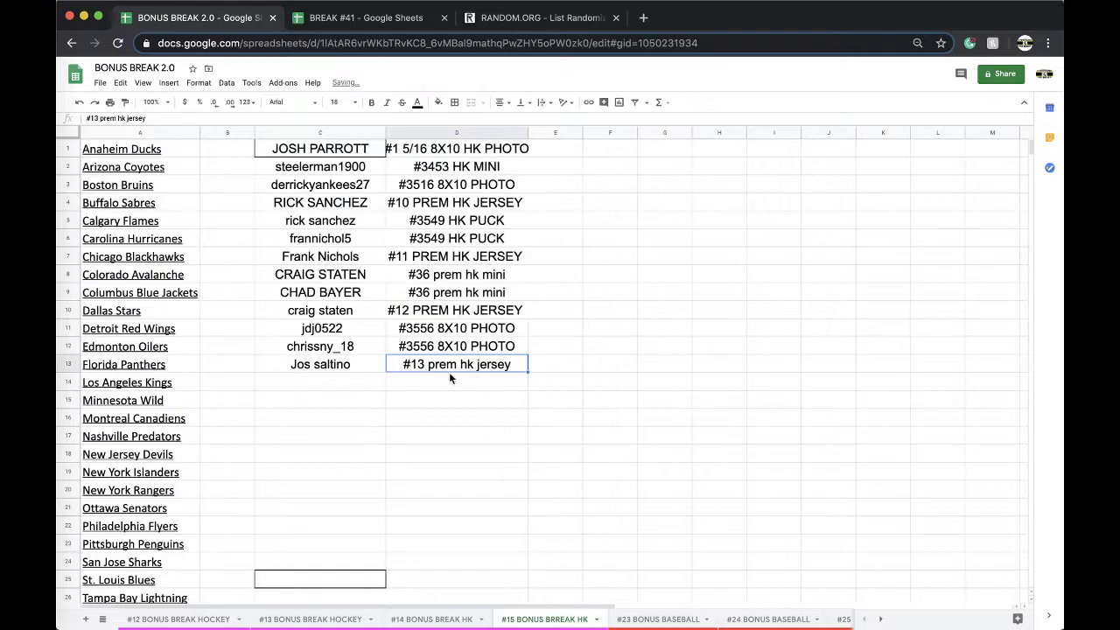
- Paste the winner's name as values only into C14 and enter '#37 PREM HK MINI' in D14
click(324, 382)
key(ctrl+v)
click(402, 419)
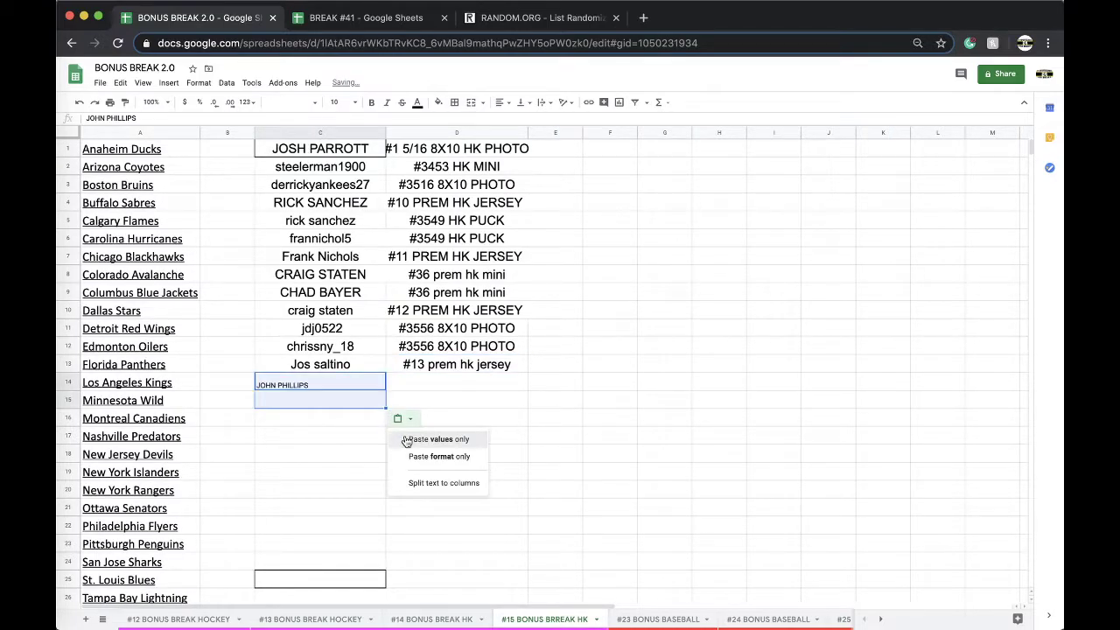
click(406, 441)
click(455, 382)
text(#37 PR)
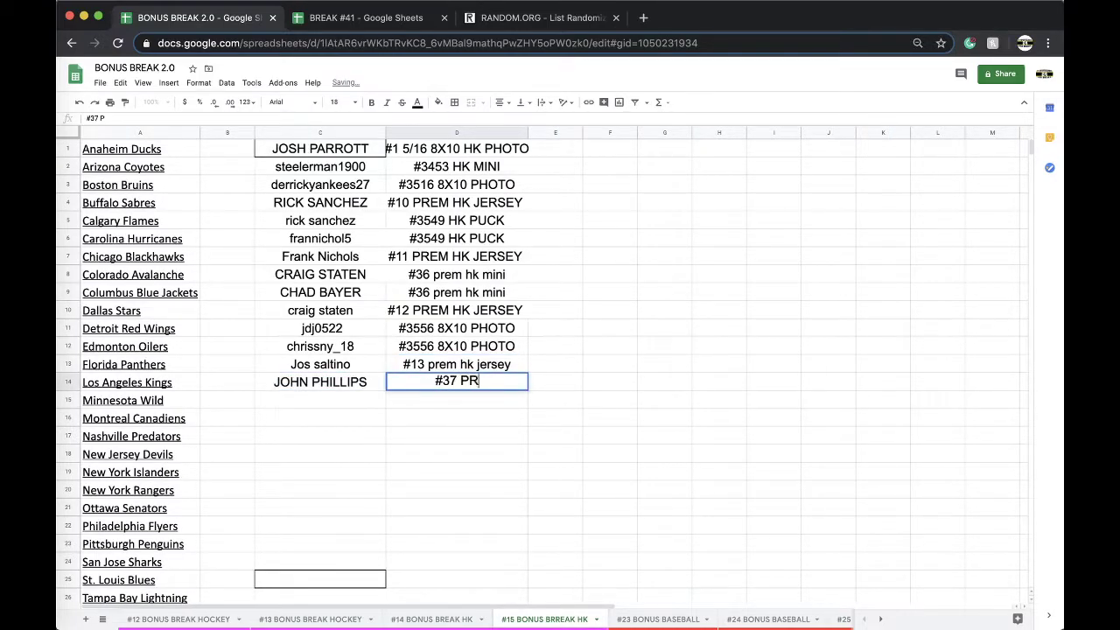
text(EM HK MINI)
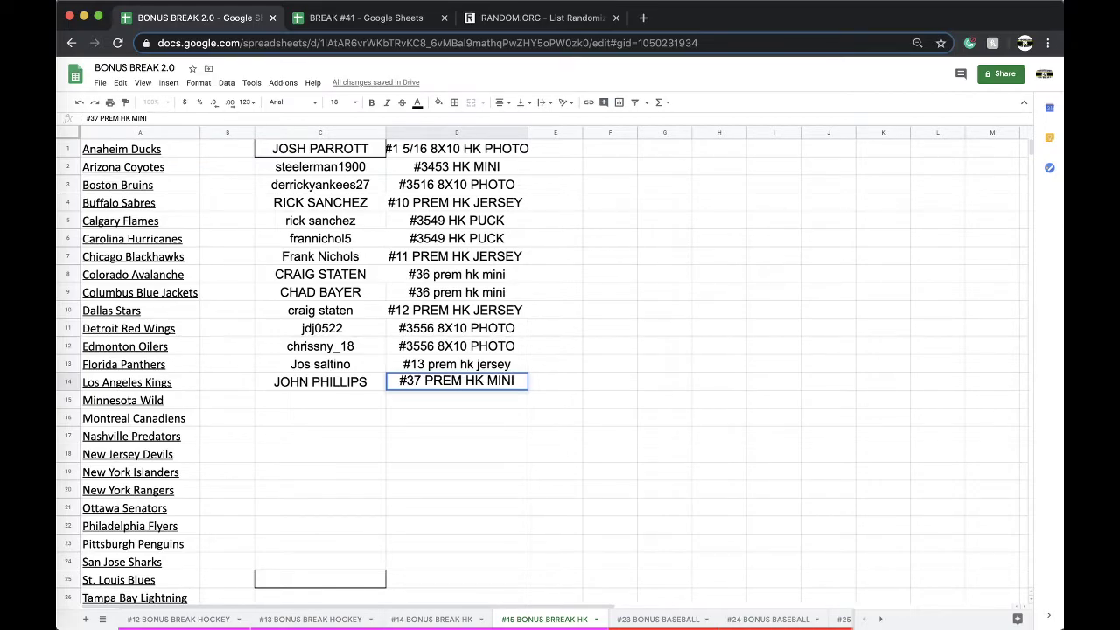
click(334, 12)
- Show the buyer list on BREAK #41's #3525 8X10 HOF PHOTO sheet
click(484, 618)
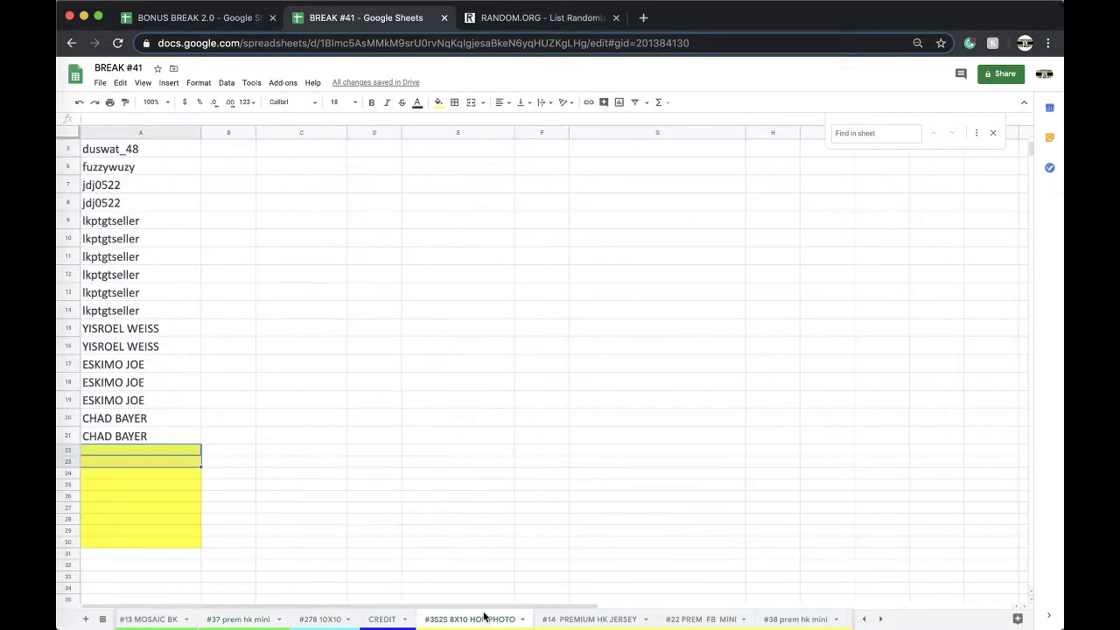